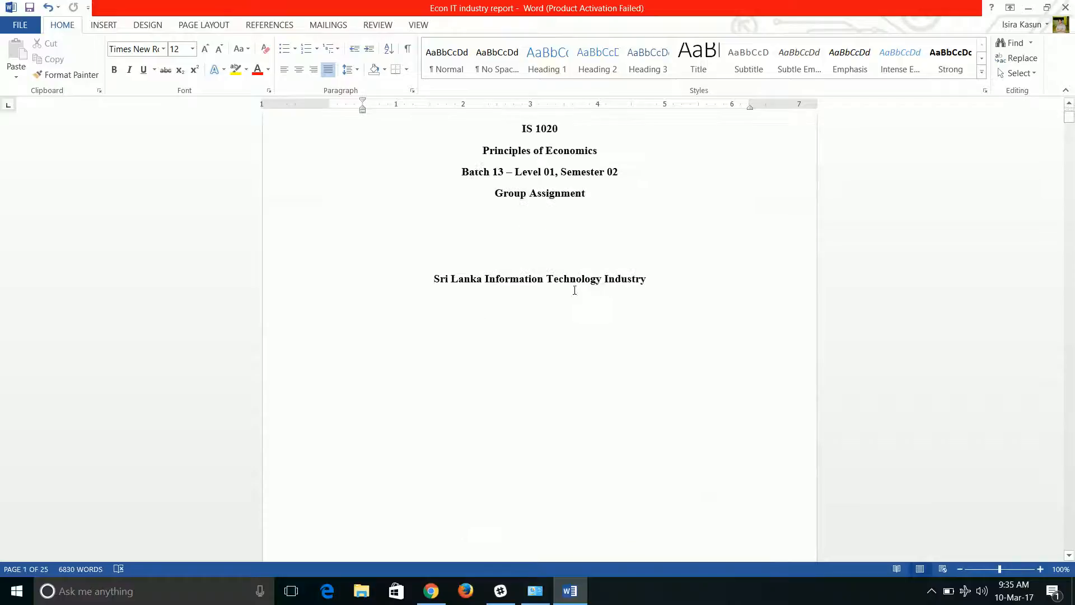
Look through the report's two cover pages, table of contents and the beginning of the Executive Summary.
{"action": "scroll", "coordinate": [548, 328], "scroll_direction": "down", "scroll_amount": 20}
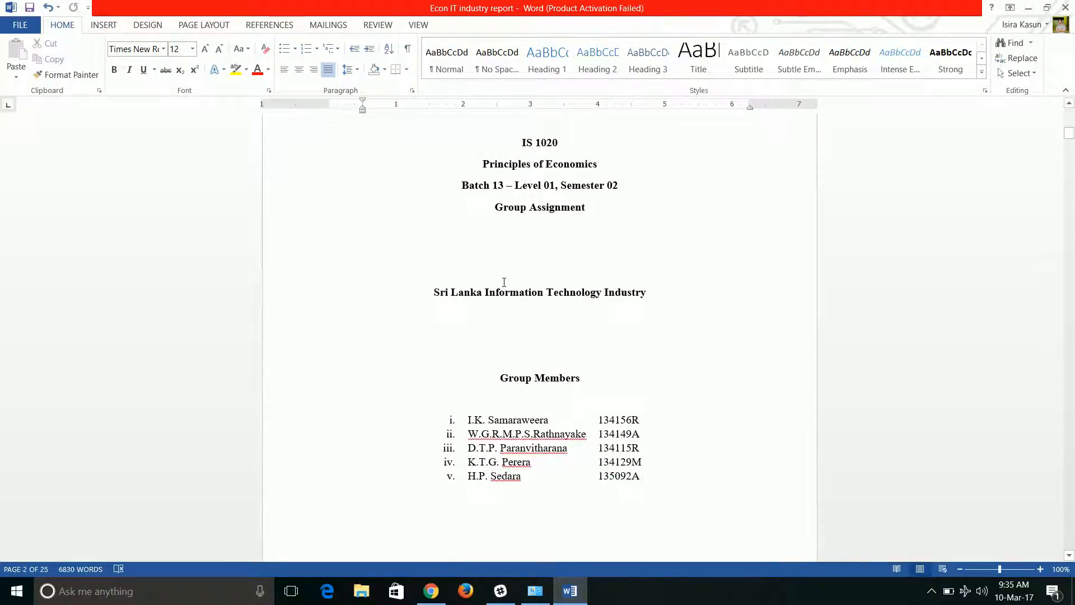
{"action": "scroll", "coordinate": [439, 328], "scroll_direction": "down", "scroll_amount": 15}
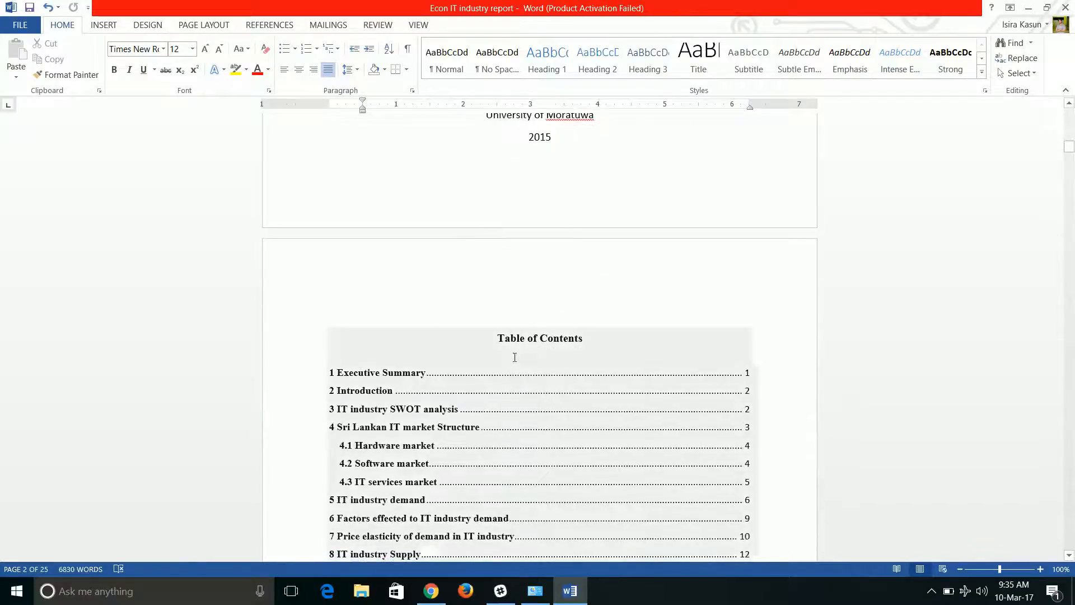
{"action": "scroll", "coordinate": [507, 371], "scroll_direction": "down", "scroll_amount": 18}
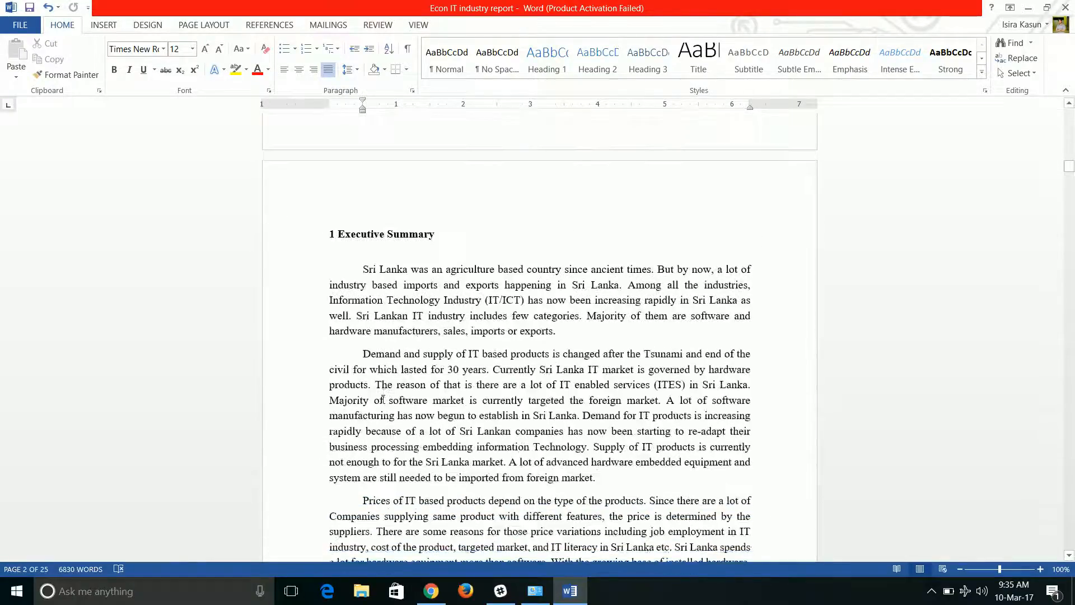
{"action": "scroll", "coordinate": [382, 399], "scroll_direction": "down", "scroll_amount": 2}
{"action": "scroll", "coordinate": [384, 396], "scroll_direction": "up", "scroll_amount": 3}
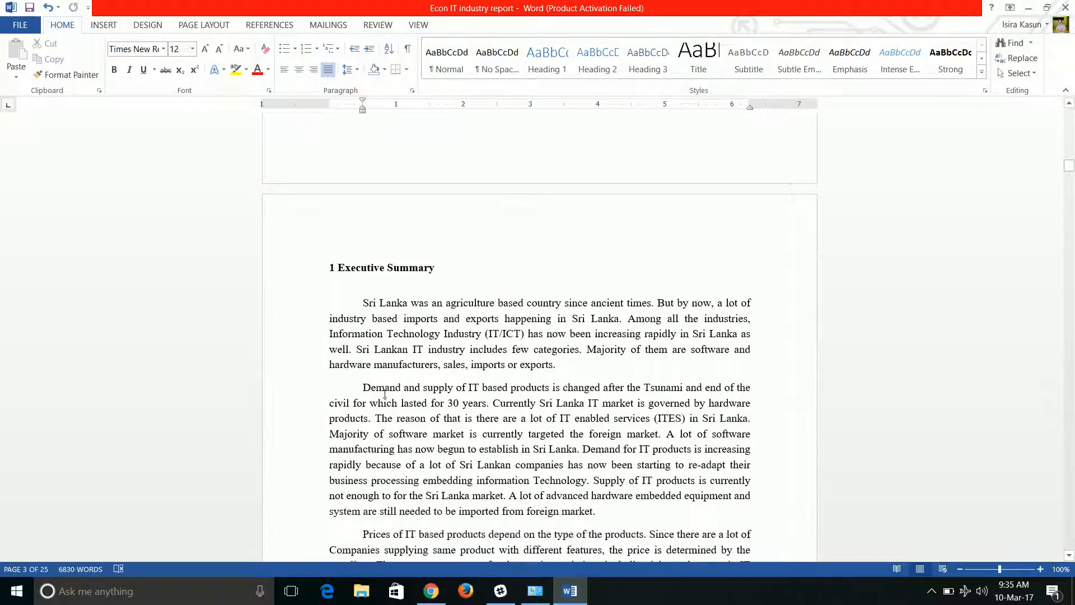
{"action": "scroll", "coordinate": [387, 389], "scroll_direction": "up", "scroll_amount": 3}
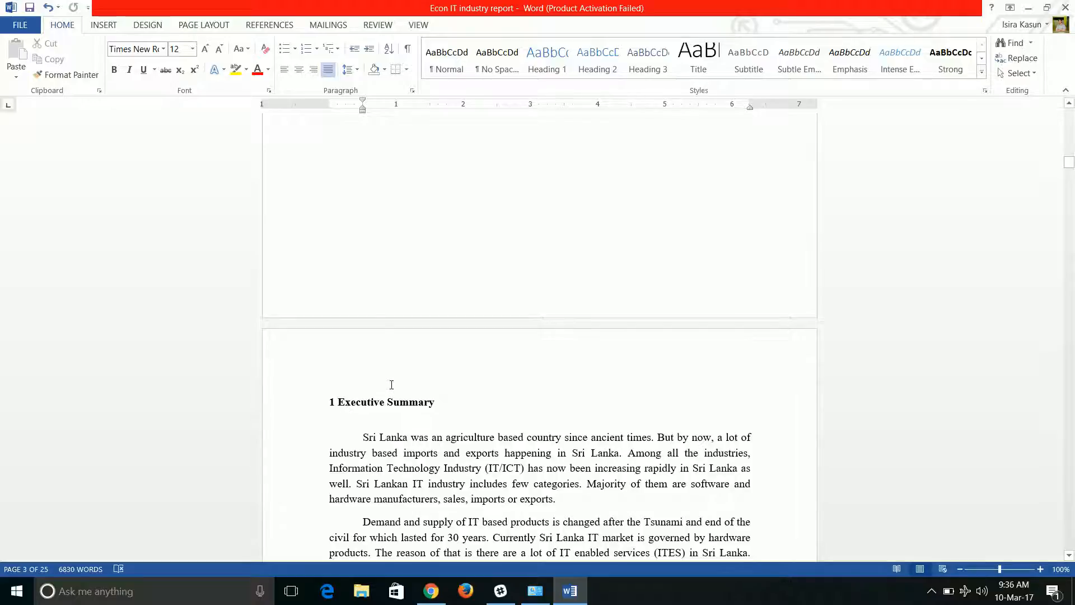
{"action": "scroll", "coordinate": [391, 384], "scroll_direction": "up", "scroll_amount": 15}
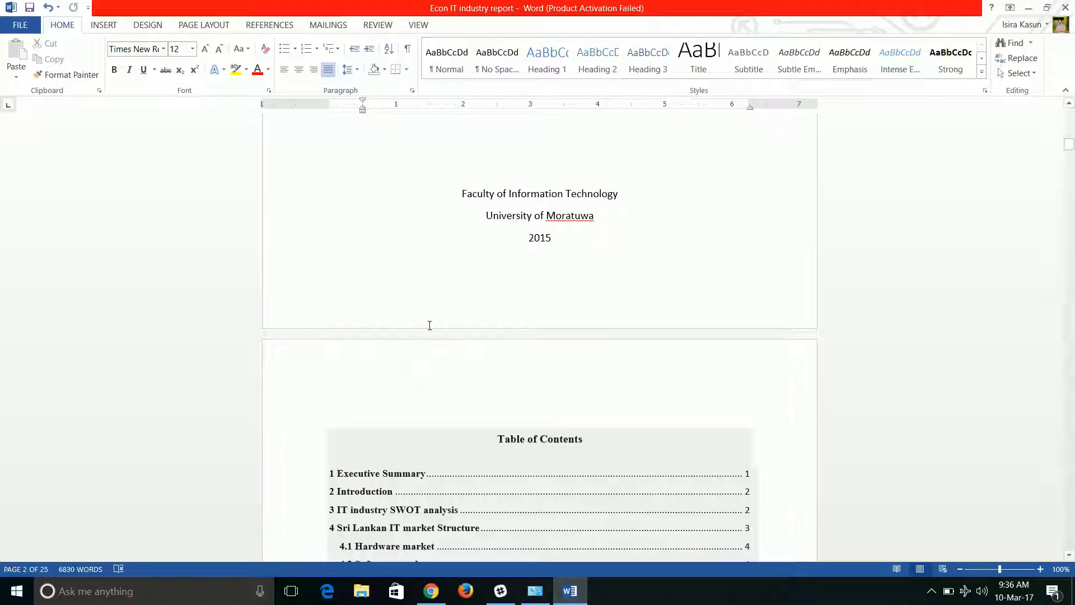
{"action": "scroll", "coordinate": [429, 323], "scroll_direction": "up", "scroll_amount": 4}
{"action": "scroll", "coordinate": [430, 325], "scroll_direction": "up", "scroll_amount": 12}
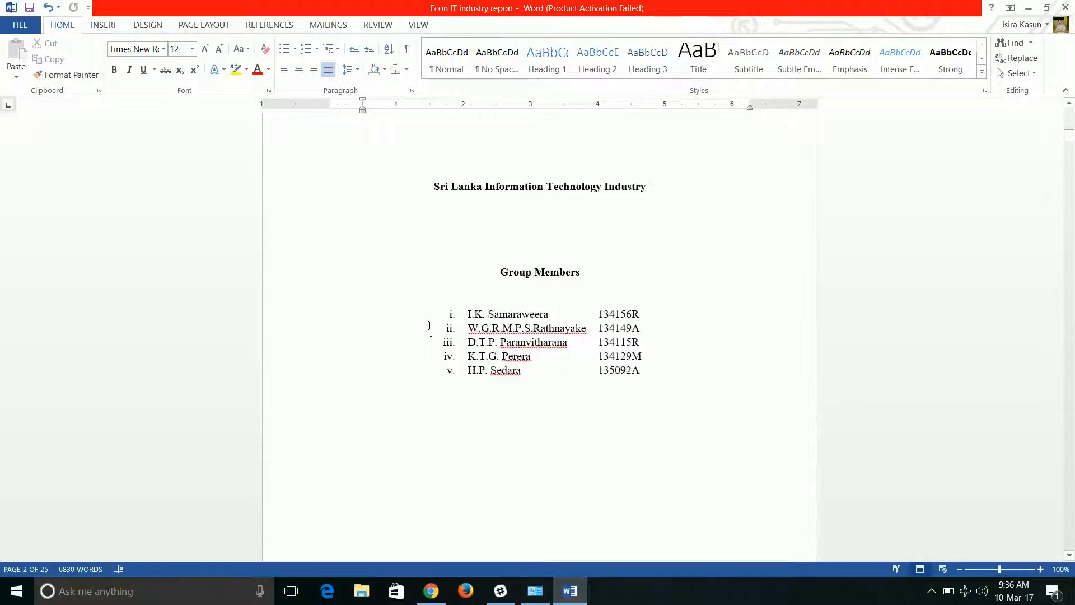
{"action": "scroll", "coordinate": [429, 326], "scroll_direction": "up", "scroll_amount": 12}
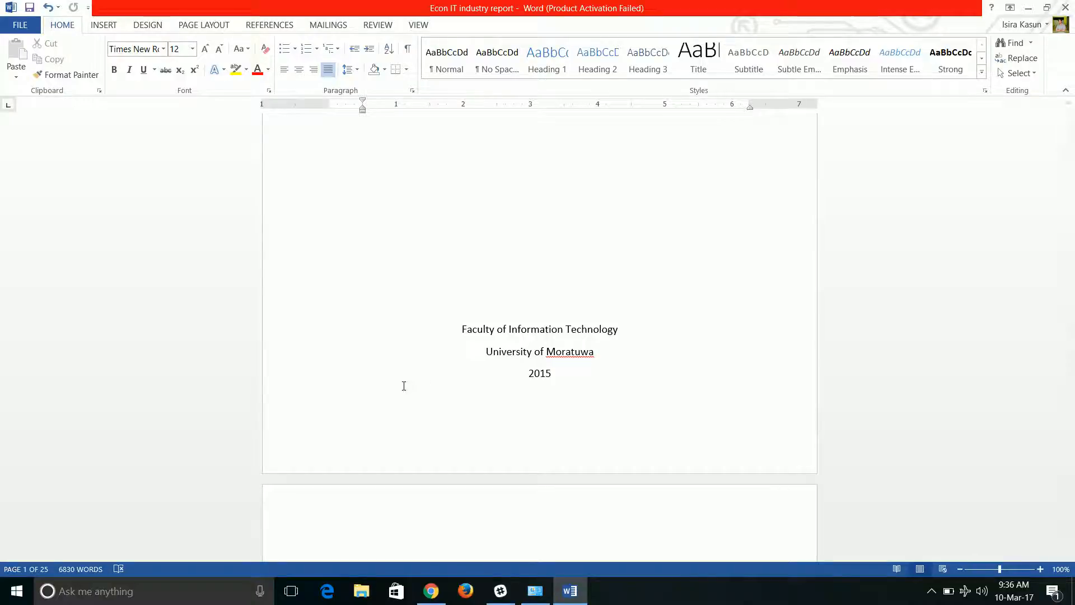
{"action": "scroll", "coordinate": [487, 360], "scroll_direction": "up", "scroll_amount": 5}
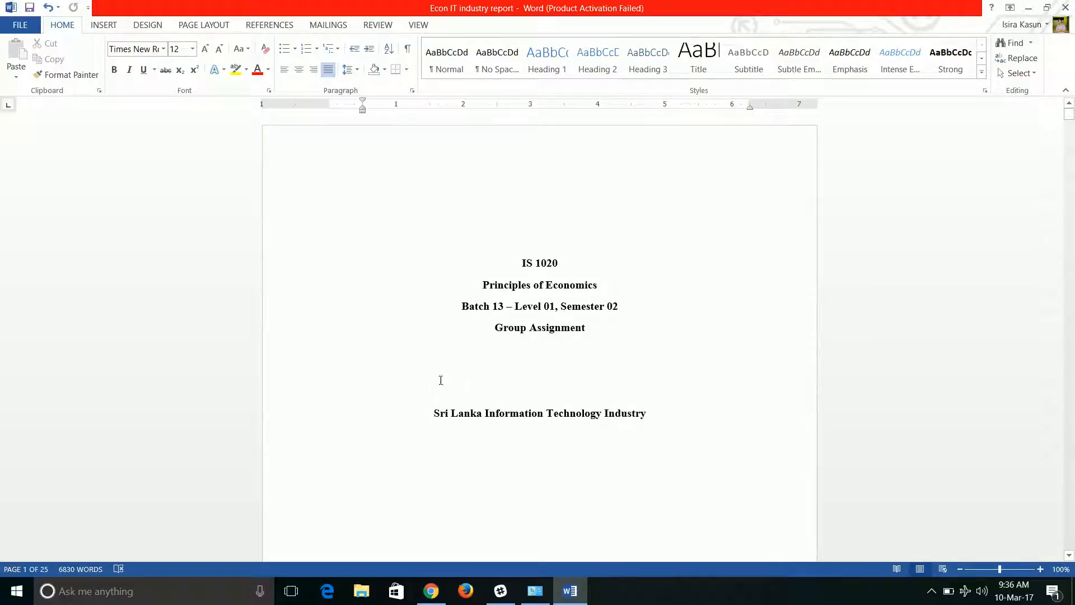
Review the front matter again from the first cover page through the end of the Executive Summary and return to the start.
{"action": "scroll", "coordinate": [434, 424], "scroll_direction": "down", "scroll_amount": 7}
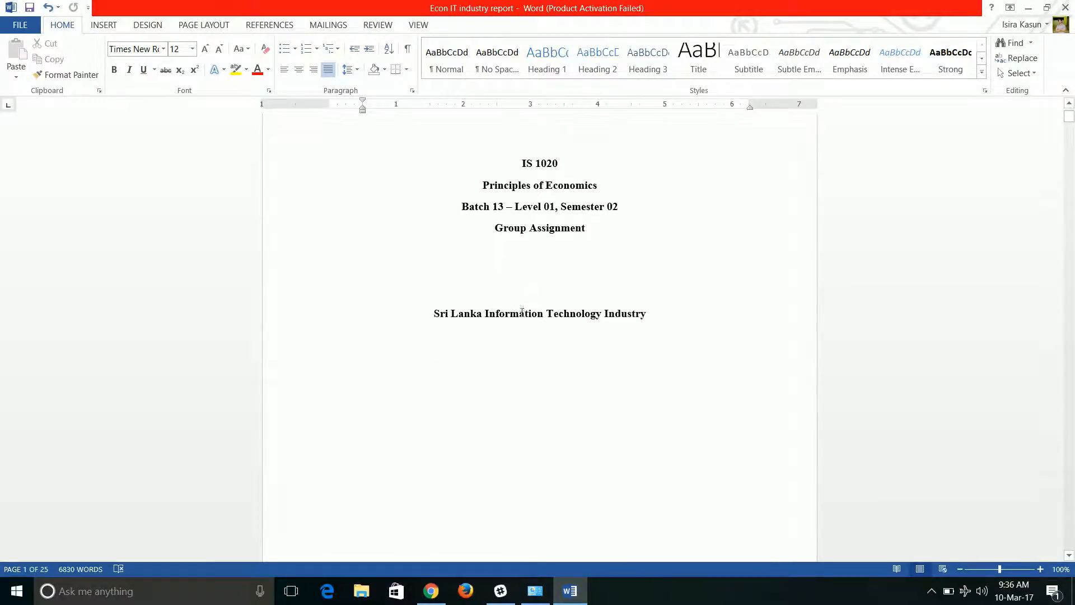
{"action": "scroll", "coordinate": [517, 326], "scroll_direction": "down", "scroll_amount": 3}
{"action": "scroll", "coordinate": [557, 240], "scroll_direction": "up", "scroll_amount": 3}
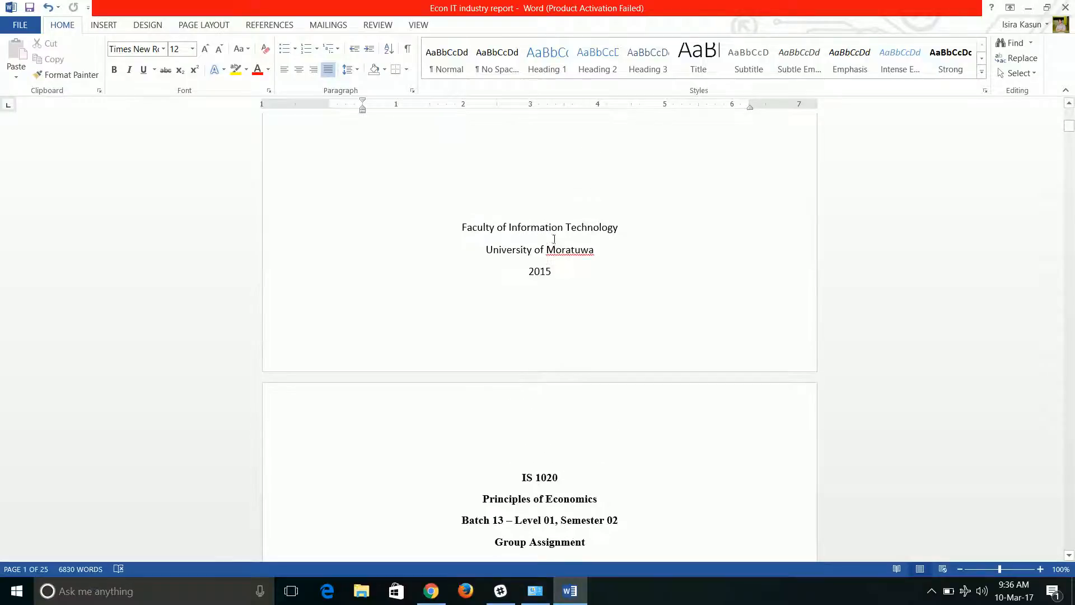
{"action": "scroll", "coordinate": [528, 292], "scroll_direction": "down", "scroll_amount": 5}
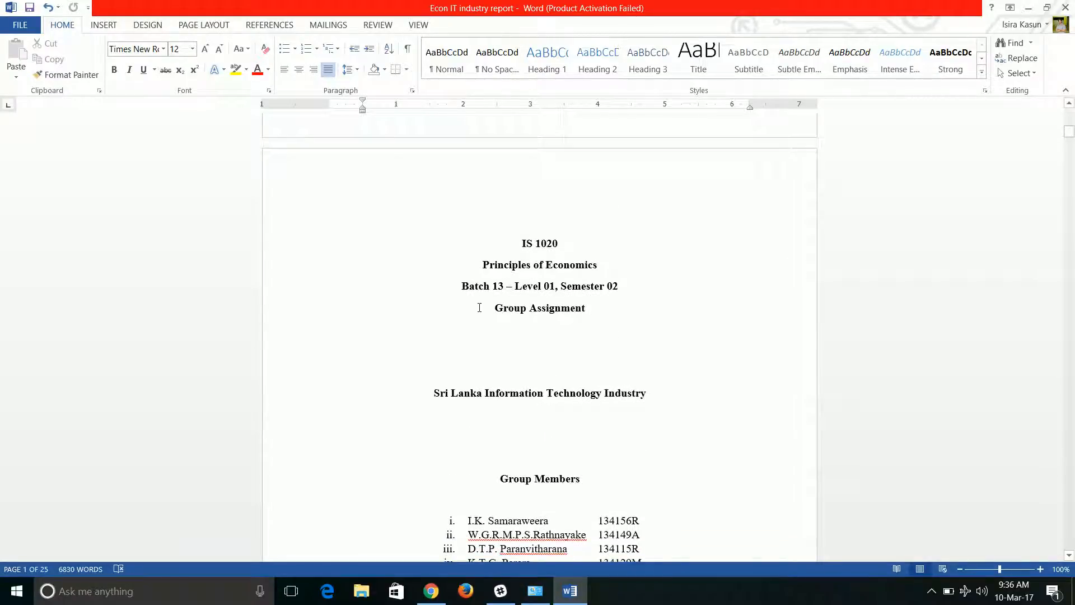
{"action": "scroll", "coordinate": [479, 308], "scroll_direction": "down", "scroll_amount": 15}
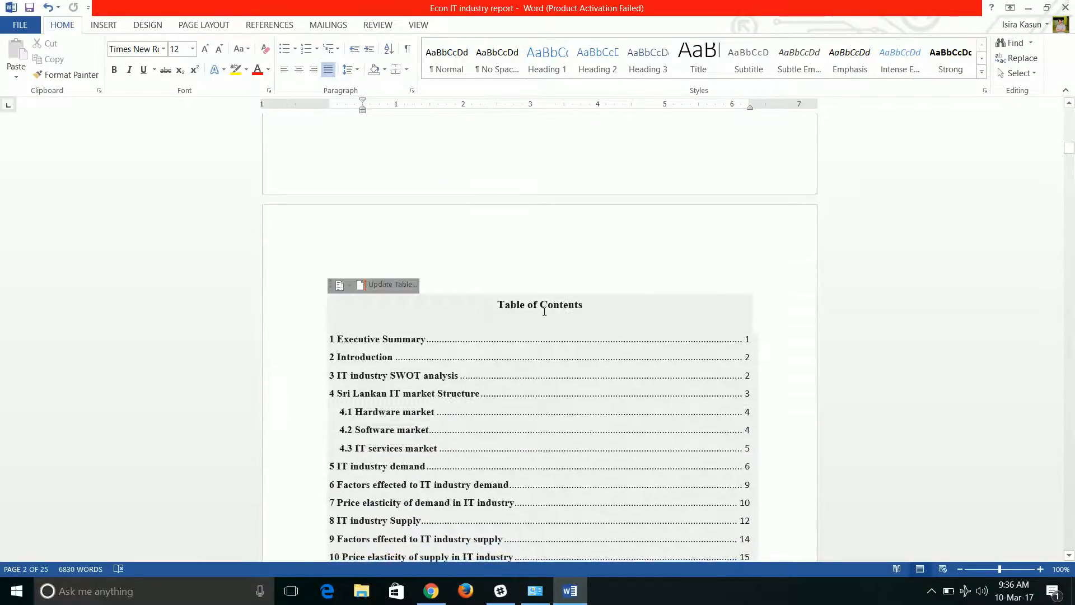
{"action": "scroll", "coordinate": [544, 312], "scroll_direction": "down", "scroll_amount": 3}
{"action": "scroll", "coordinate": [511, 341], "scroll_direction": "up", "scroll_amount": 6}
{"action": "scroll", "coordinate": [481, 387], "scroll_direction": "down", "scroll_amount": 2}
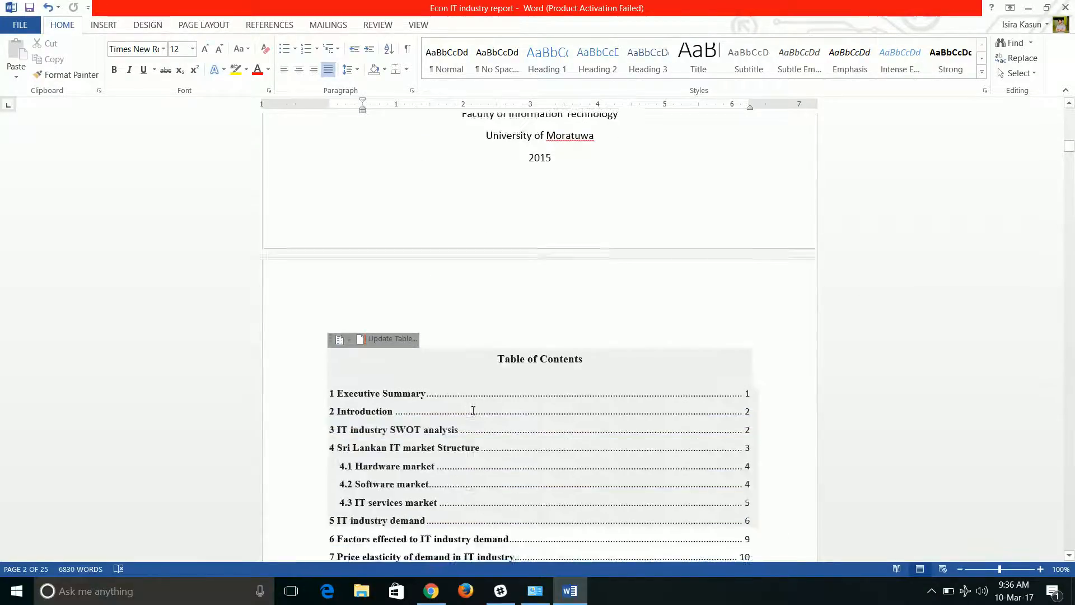
{"action": "scroll", "coordinate": [473, 410], "scroll_direction": "down", "scroll_amount": 4}
{"action": "scroll", "coordinate": [440, 443], "scroll_direction": "down", "scroll_amount": 4}
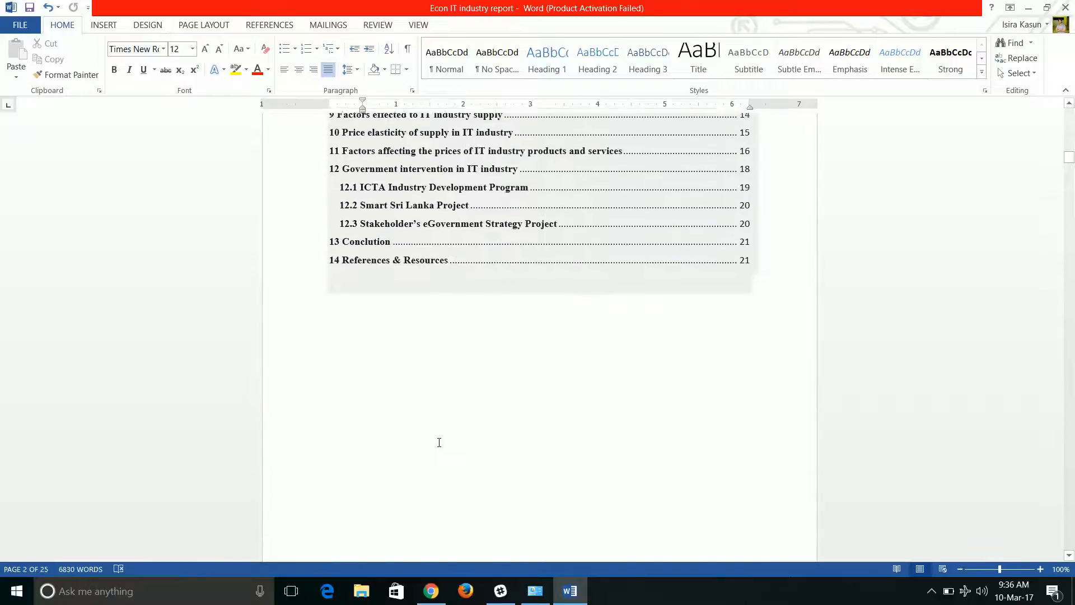
{"action": "scroll", "coordinate": [439, 442], "scroll_direction": "down", "scroll_amount": 6}
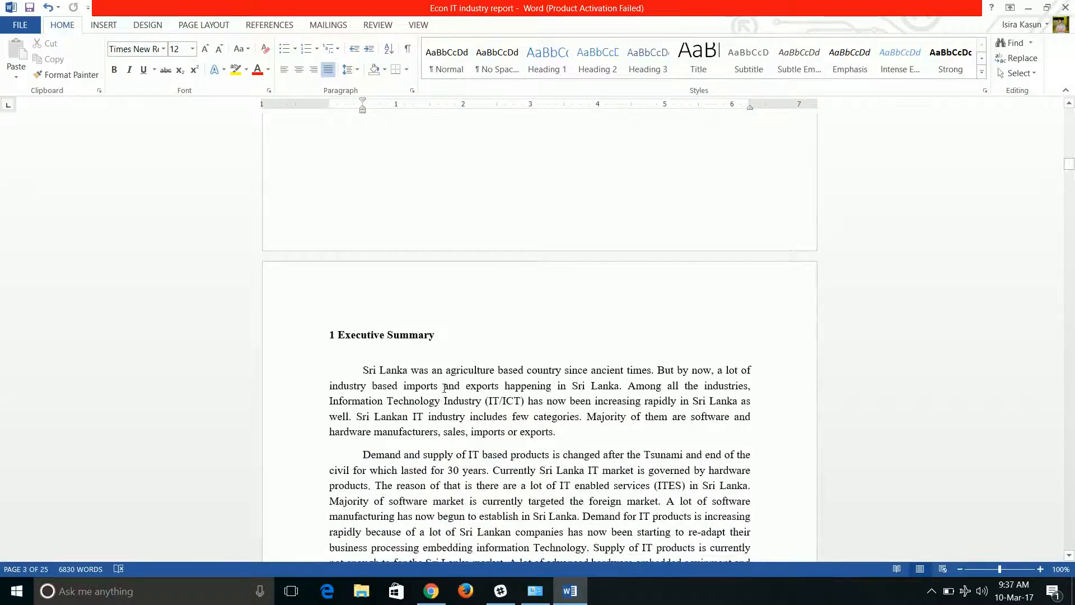
{"action": "scroll", "coordinate": [445, 387], "scroll_direction": "down", "scroll_amount": 8}
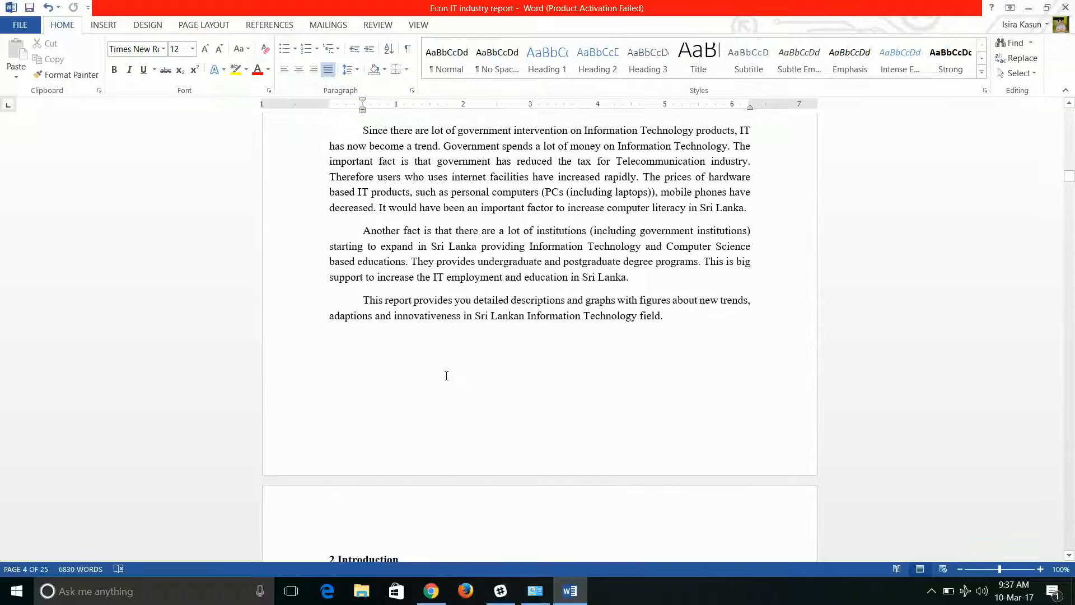
{"action": "scroll", "coordinate": [446, 375], "scroll_direction": "down", "scroll_amount": 8}
{"action": "scroll", "coordinate": [443, 386], "scroll_direction": "up", "scroll_amount": 8}
{"action": "scroll", "coordinate": [441, 396], "scroll_direction": "up", "scroll_amount": 9}
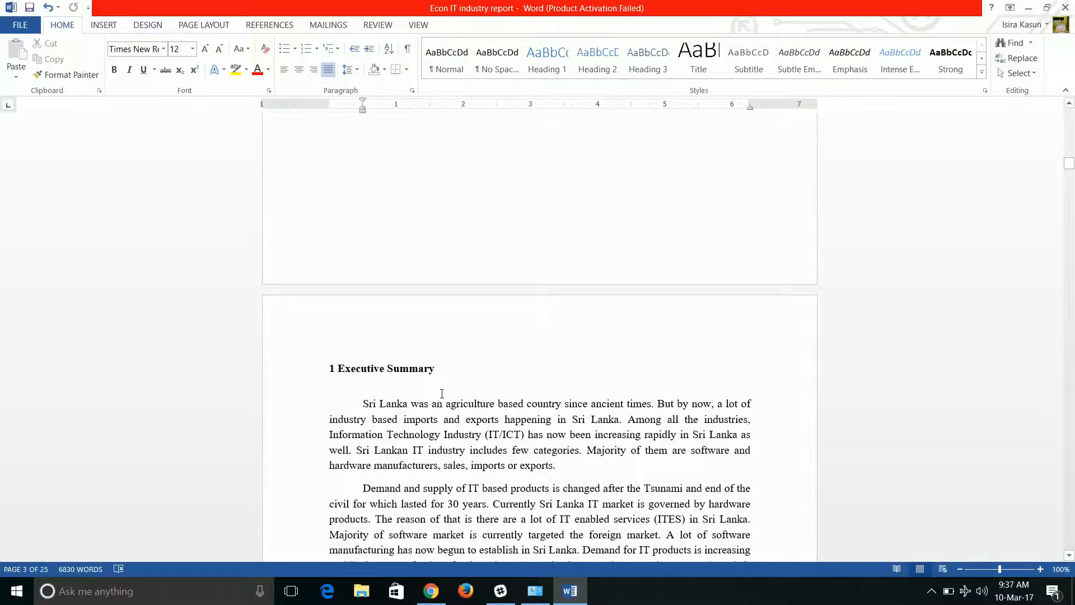
{"action": "scroll", "coordinate": [442, 387], "scroll_direction": "up", "scroll_amount": 10}
{"action": "scroll", "coordinate": [458, 339], "scroll_direction": "up", "scroll_amount": 11}
{"action": "scroll", "coordinate": [458, 339], "scroll_direction": "up", "scroll_amount": 11}
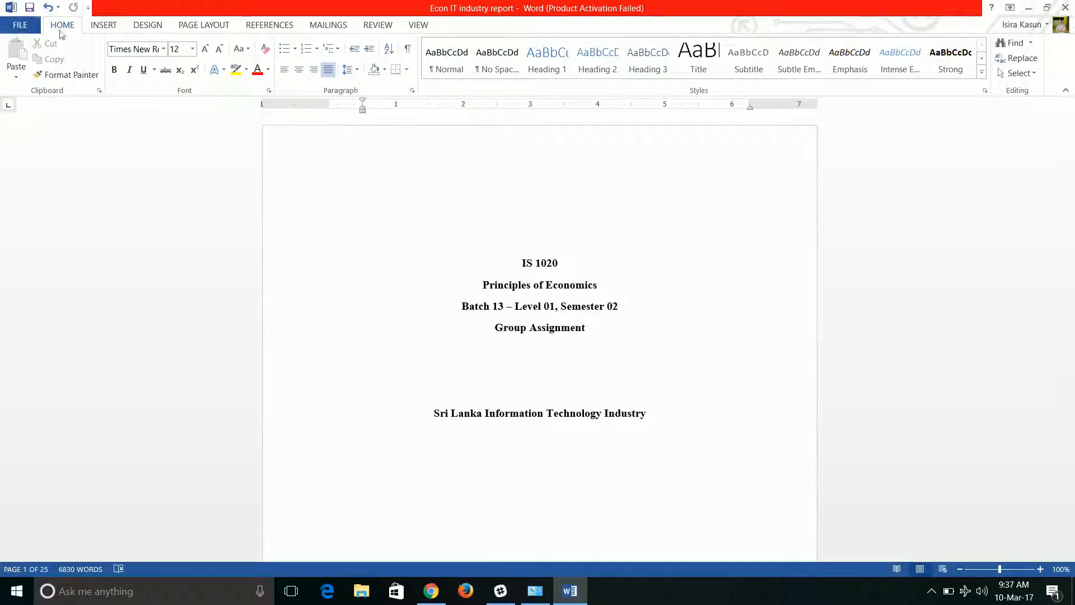
Show paragraph marks and other hidden formatting symbols in the document and check them on the first cover page.
{"action": "left_click", "coordinate": [408, 50]}
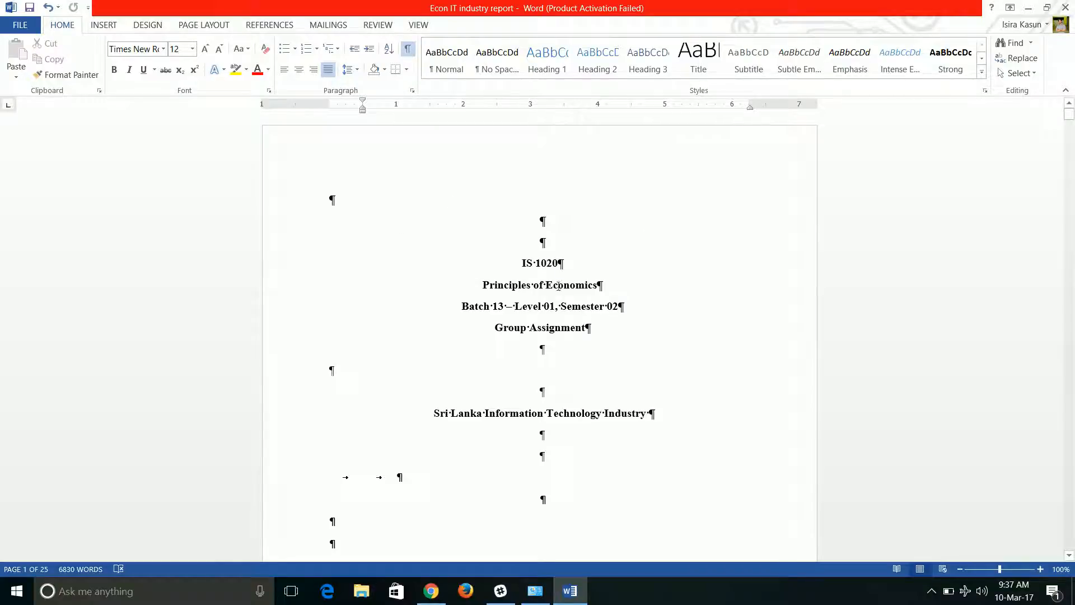
{"action": "scroll", "coordinate": [533, 362], "scroll_direction": "down", "scroll_amount": 4}
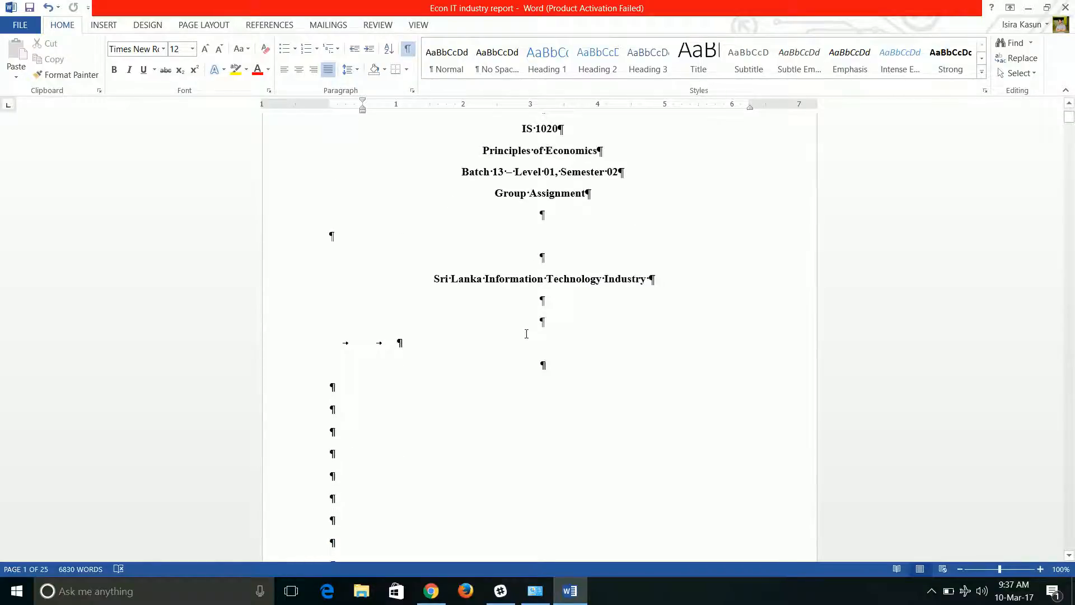
{"action": "scroll", "coordinate": [491, 330], "scroll_direction": "down", "scroll_amount": 10}
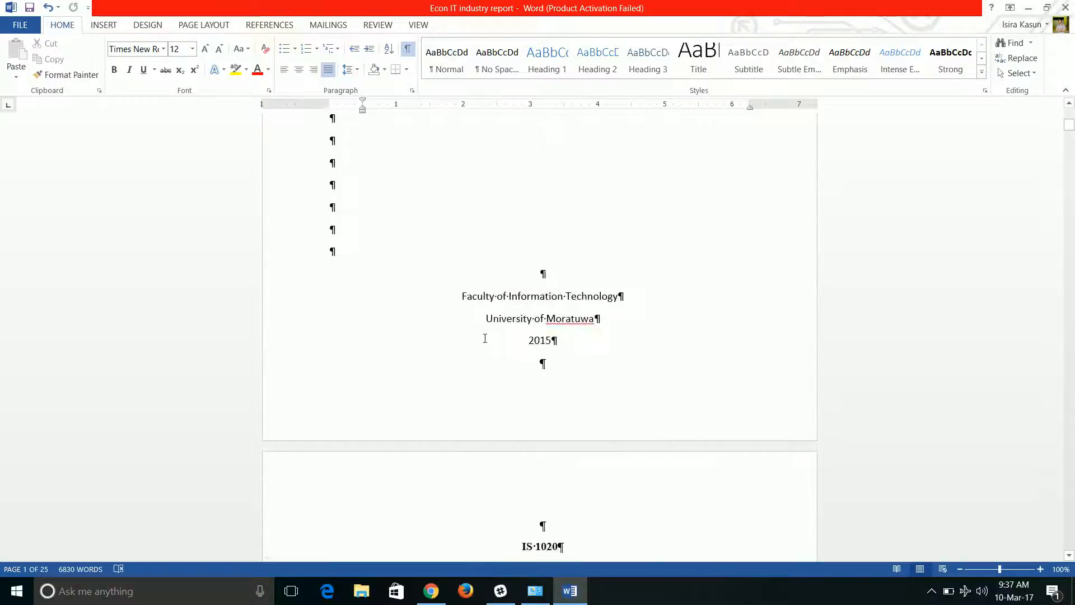
{"action": "scroll", "coordinate": [514, 314], "scroll_direction": "up", "scroll_amount": 12}
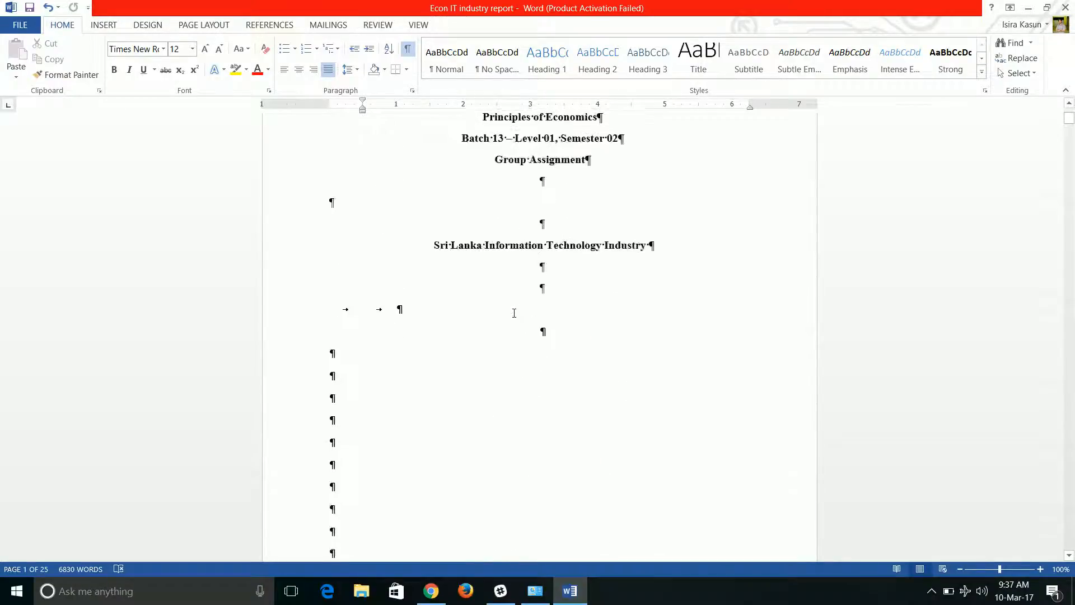
{"action": "scroll", "coordinate": [508, 333], "scroll_direction": "down", "scroll_amount": 3}
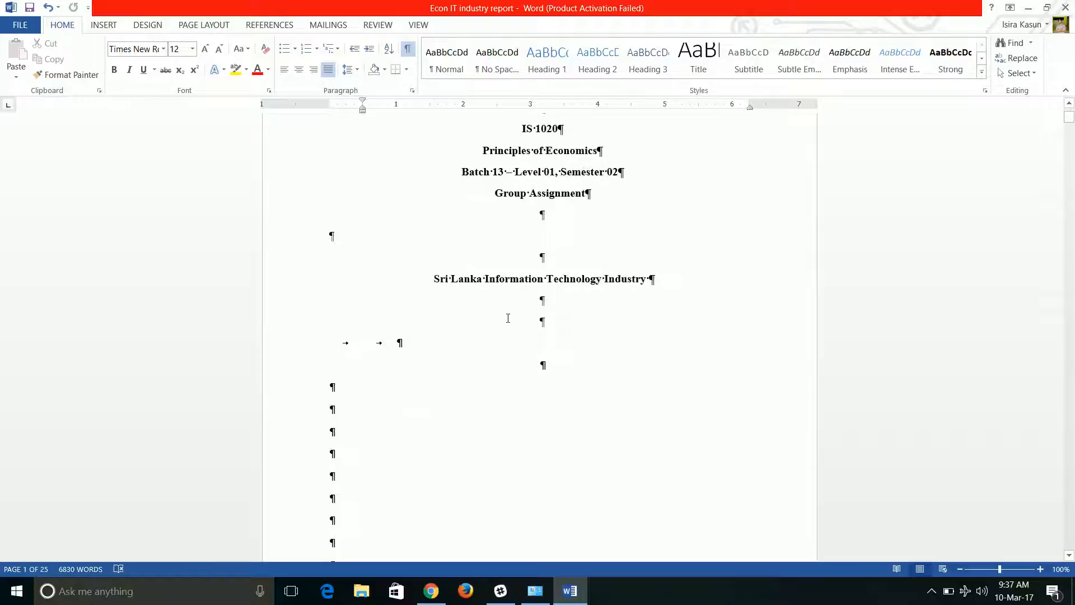
{"action": "scroll", "coordinate": [493, 343], "scroll_direction": "down", "scroll_amount": 6}
{"action": "scroll", "coordinate": [493, 343], "scroll_direction": "down", "scroll_amount": 3}
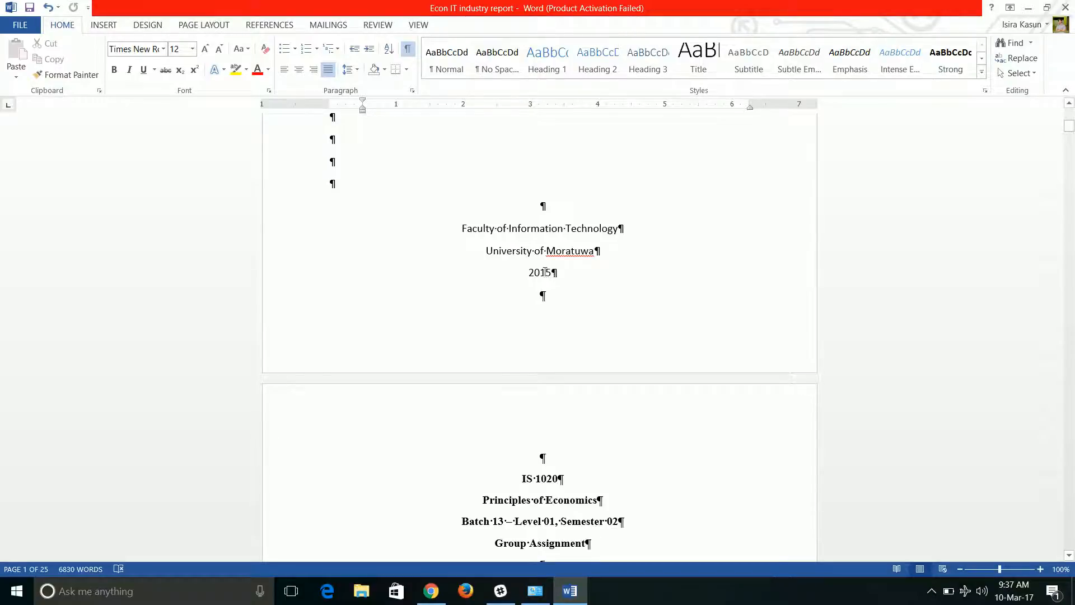
{"action": "scroll", "coordinate": [546, 275], "scroll_direction": "up", "scroll_amount": 3}
{"action": "scroll", "coordinate": [545, 280], "scroll_direction": "down", "scroll_amount": 2}
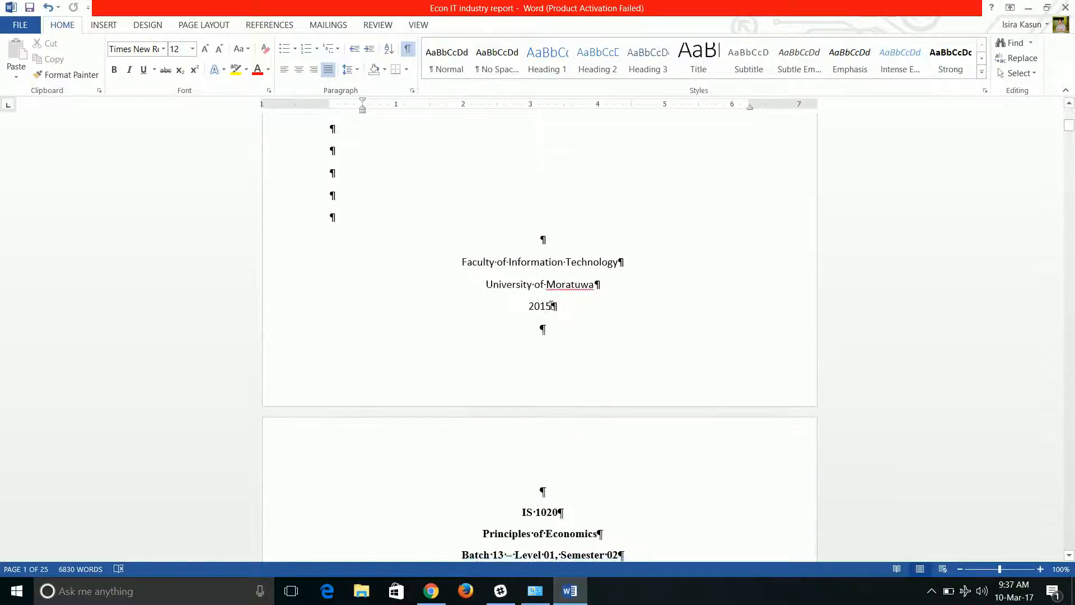
Insert a Next Page section break right after "2015" at the end of the first cover page.
{"action": "left_click", "coordinate": [552, 305]}
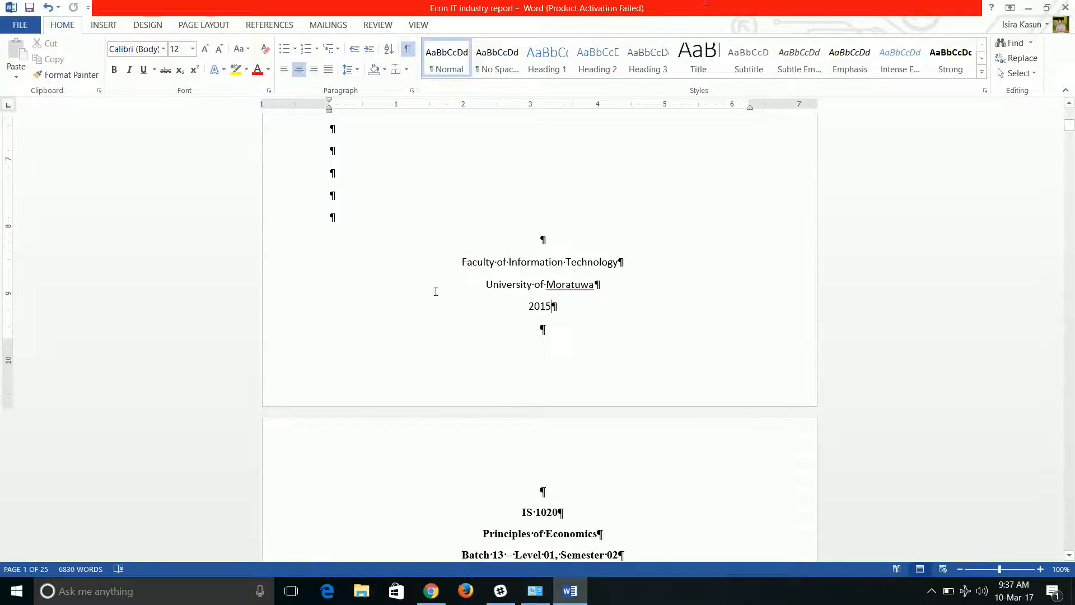
{"action": "left_click", "coordinate": [200, 24]}
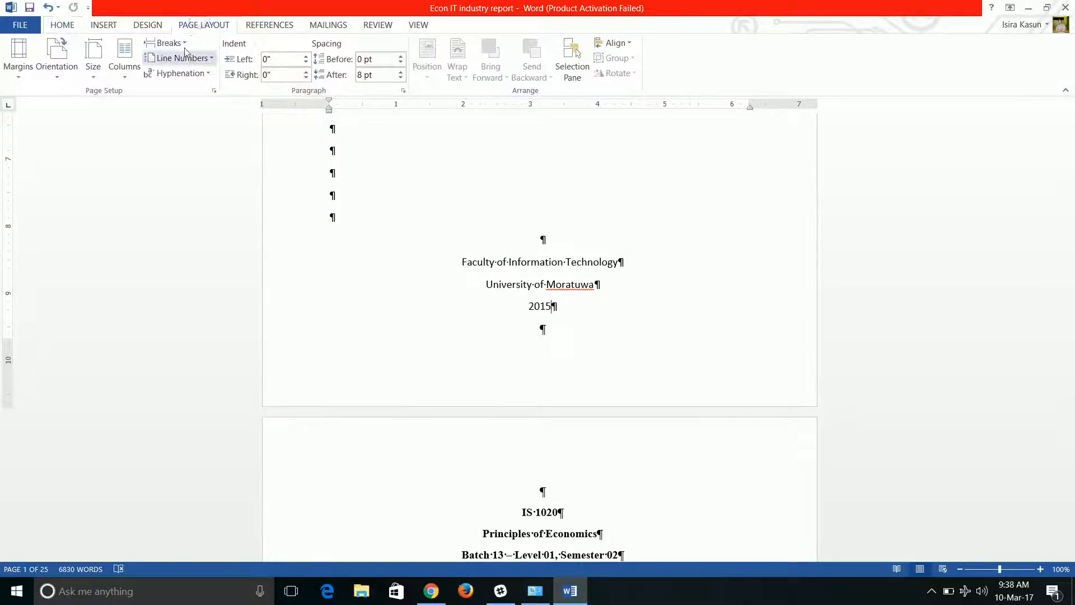
{"action": "left_click", "coordinate": [168, 42]}
{"action": "left_click", "coordinate": [205, 226]}
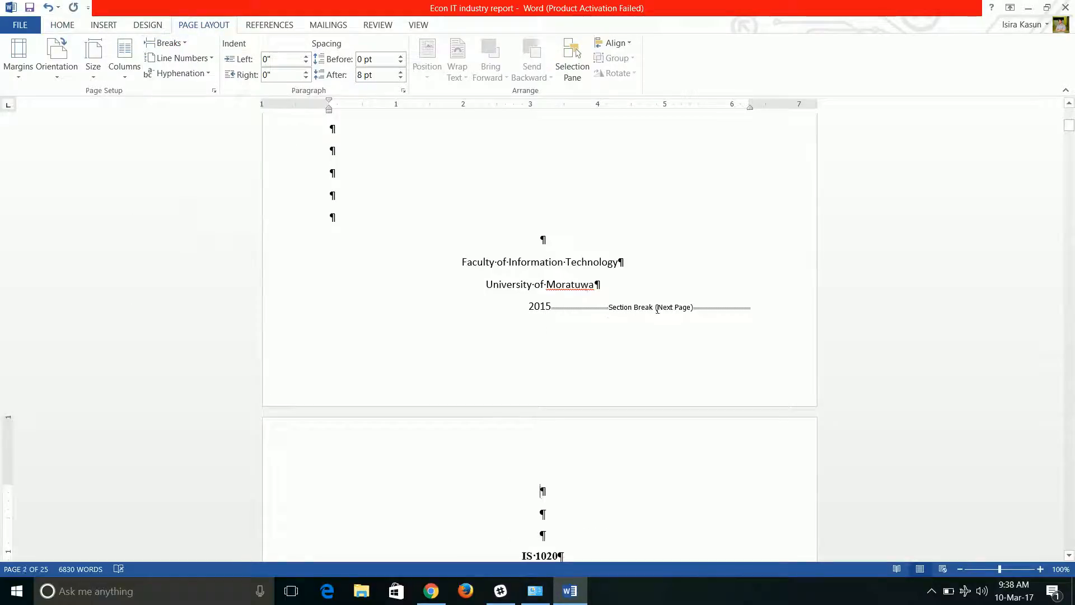
Insert a Next Page section break in the empty paragraph directly below the last table of contents entry.
{"action": "scroll", "coordinate": [597, 239], "scroll_direction": "up", "scroll_amount": 5}
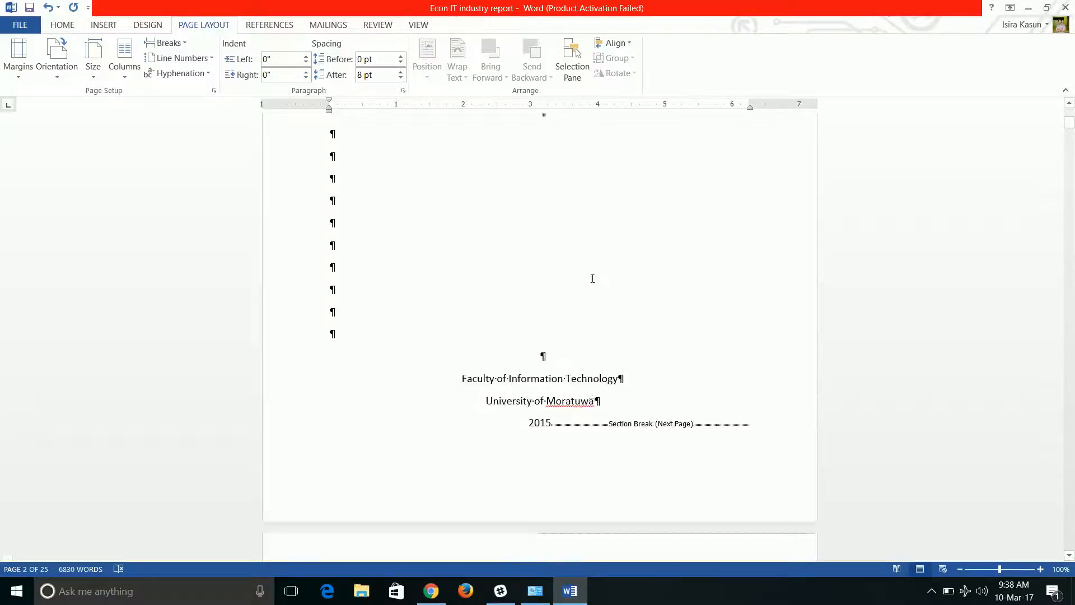
{"action": "scroll", "coordinate": [597, 238], "scroll_direction": "up", "scroll_amount": 1}
{"action": "scroll", "coordinate": [556, 324], "scroll_direction": "up", "scroll_amount": 5}
{"action": "scroll", "coordinate": [559, 327], "scroll_direction": "down", "scroll_amount": 4}
{"action": "scroll", "coordinate": [559, 326], "scroll_direction": "down", "scroll_amount": 3}
{"action": "scroll", "coordinate": [557, 336], "scroll_direction": "down", "scroll_amount": 3}
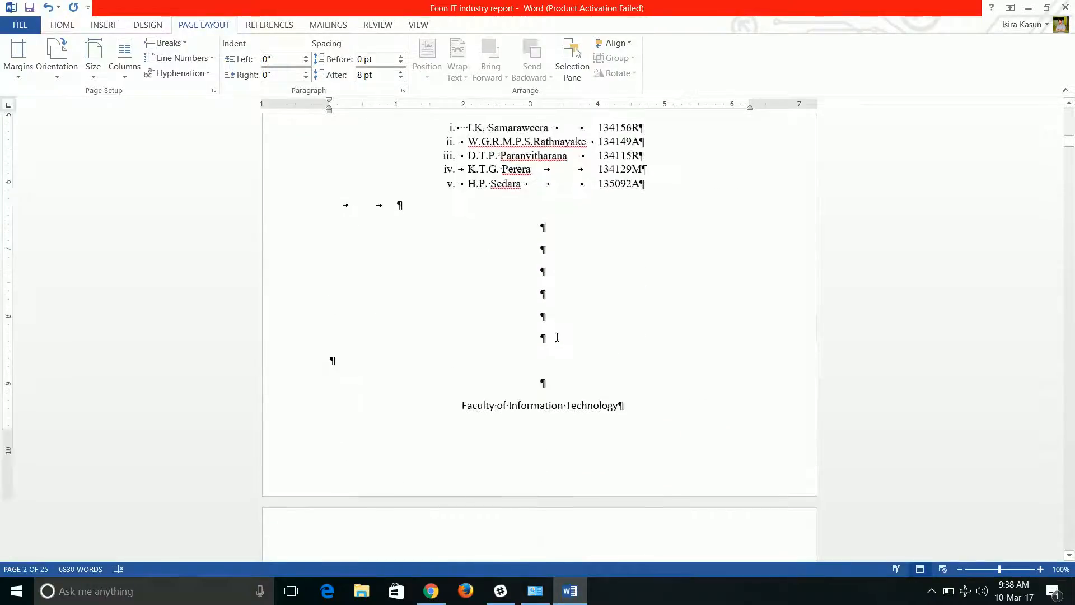
{"action": "scroll", "coordinate": [557, 337], "scroll_direction": "down", "scroll_amount": 12}
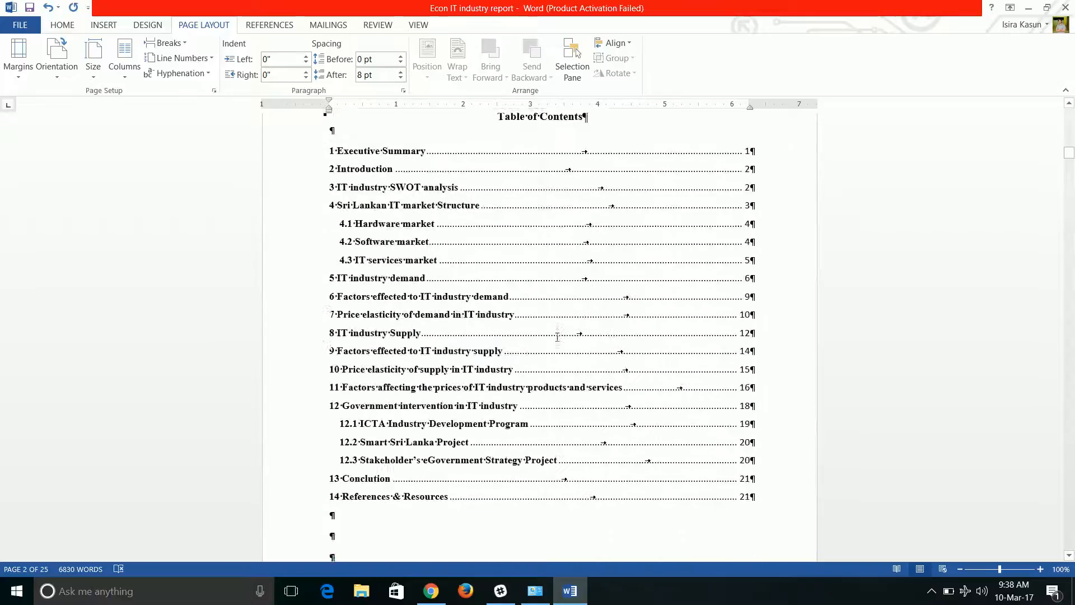
{"action": "left_click", "coordinate": [396, 308]}
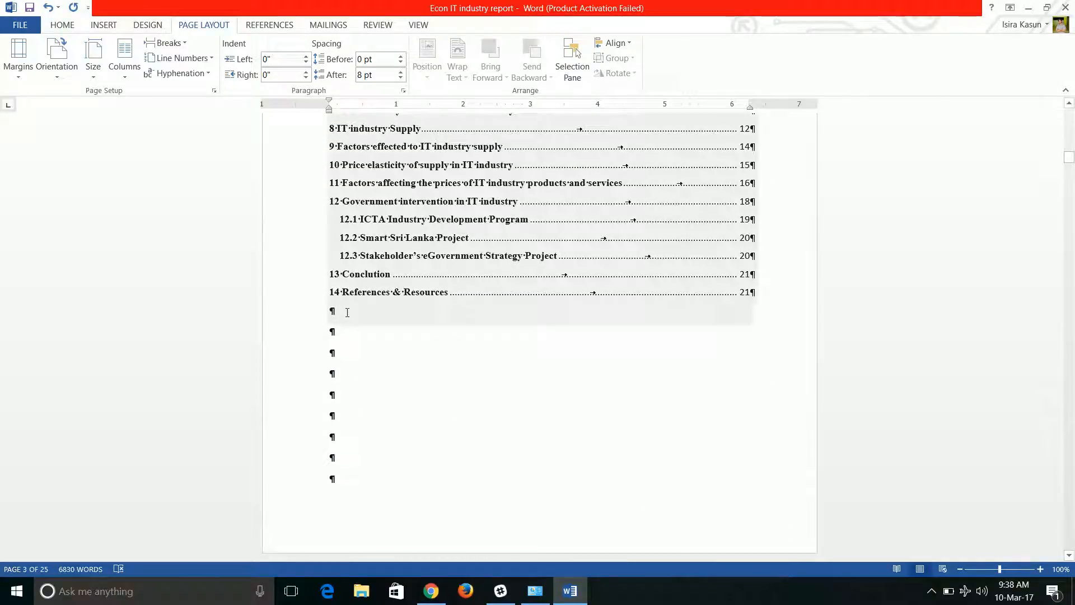
{"action": "left_click", "coordinate": [350, 312]}
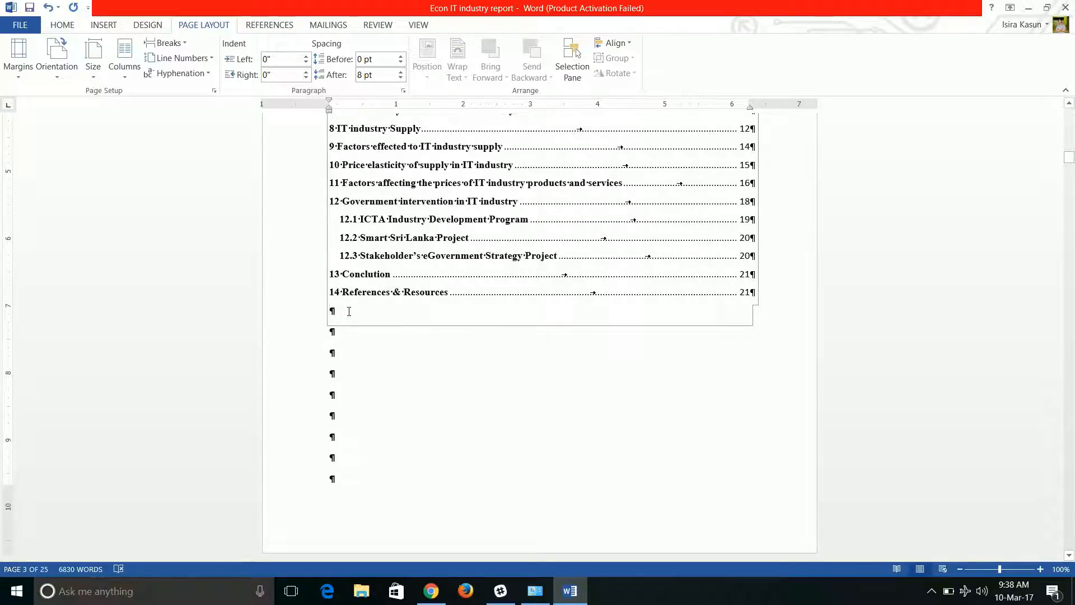
{"action": "left_click", "coordinate": [167, 43]}
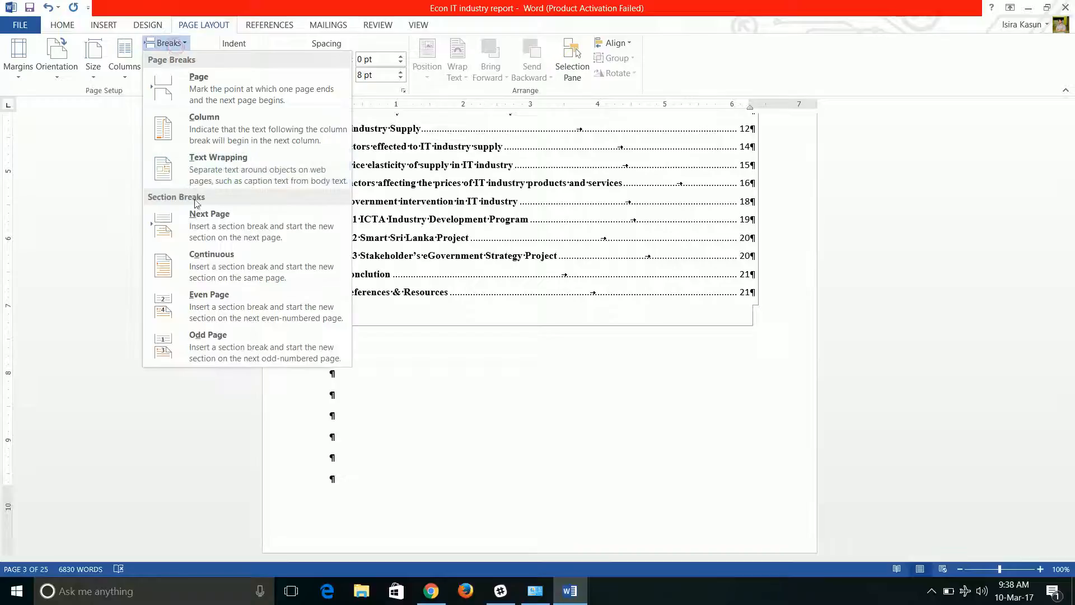
{"action": "left_click", "coordinate": [197, 225]}
Delete the empty paragraphs above the "1 Executive Summary" heading so the new section starts with it.
{"action": "scroll", "coordinate": [471, 325], "scroll_direction": "up", "scroll_amount": 1}
{"action": "scroll", "coordinate": [542, 116], "scroll_direction": "up", "scroll_amount": 4}
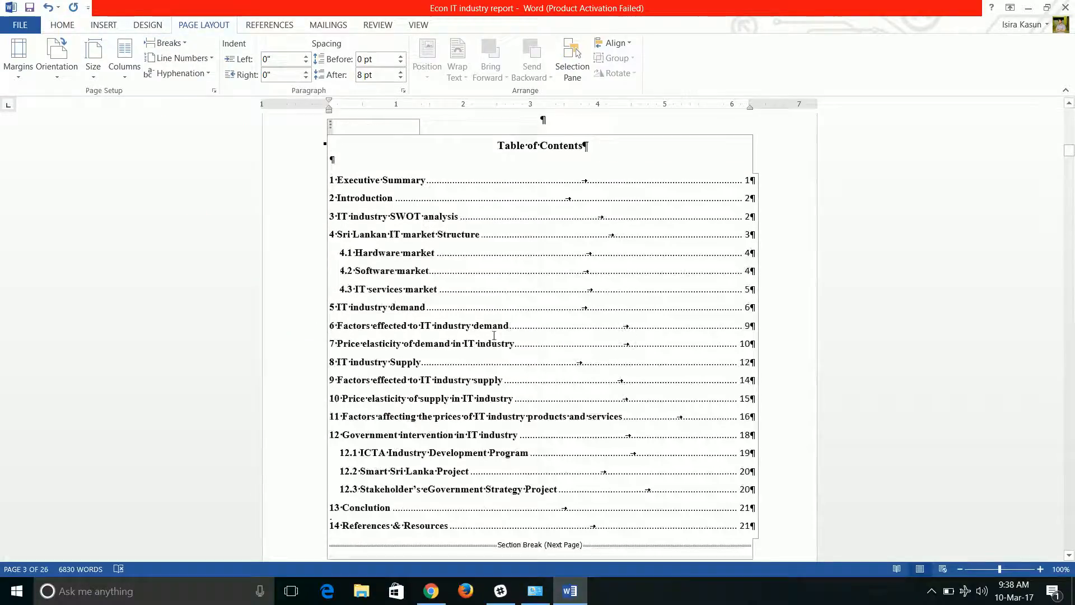
{"action": "scroll", "coordinate": [403, 269], "scroll_direction": "down", "scroll_amount": 2}
{"action": "scroll", "coordinate": [405, 286], "scroll_direction": "down", "scroll_amount": 20}
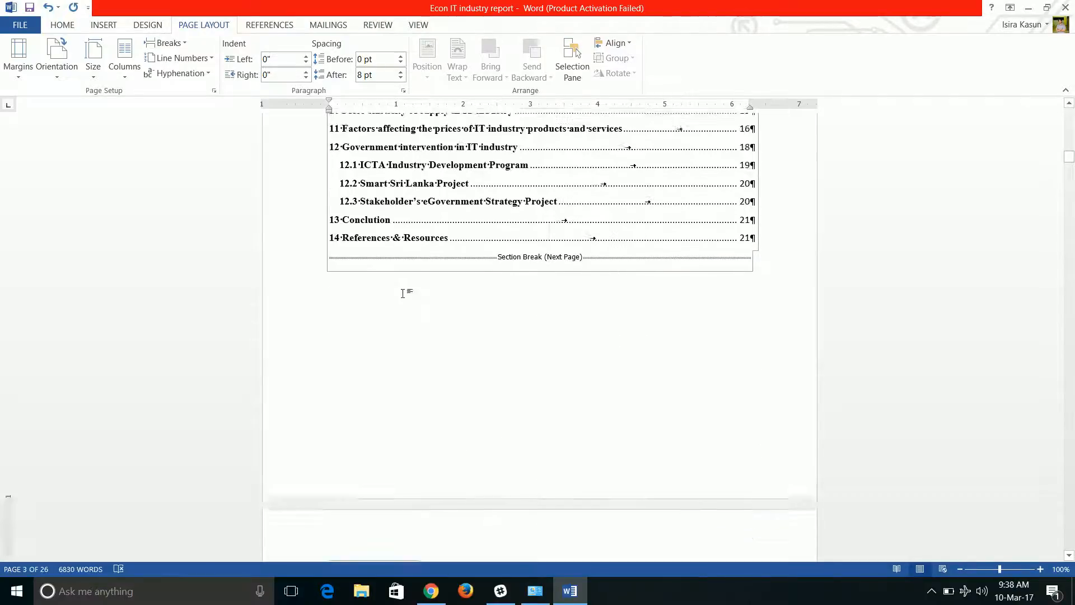
{"action": "scroll", "coordinate": [382, 342], "scroll_direction": "up", "scroll_amount": 4}
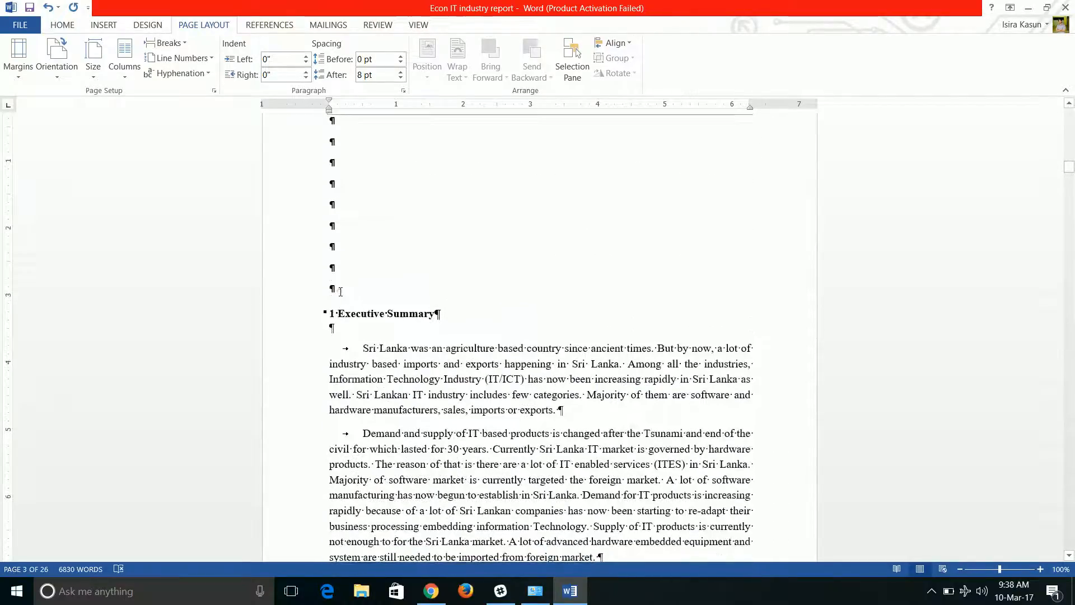
{"action": "scroll", "coordinate": [341, 292], "scroll_direction": "down", "scroll_amount": 2}
{"action": "scroll", "coordinate": [341, 292], "scroll_direction": "up", "scroll_amount": 2}
{"action": "scroll", "coordinate": [342, 293], "scroll_direction": "down", "scroll_amount": 3}
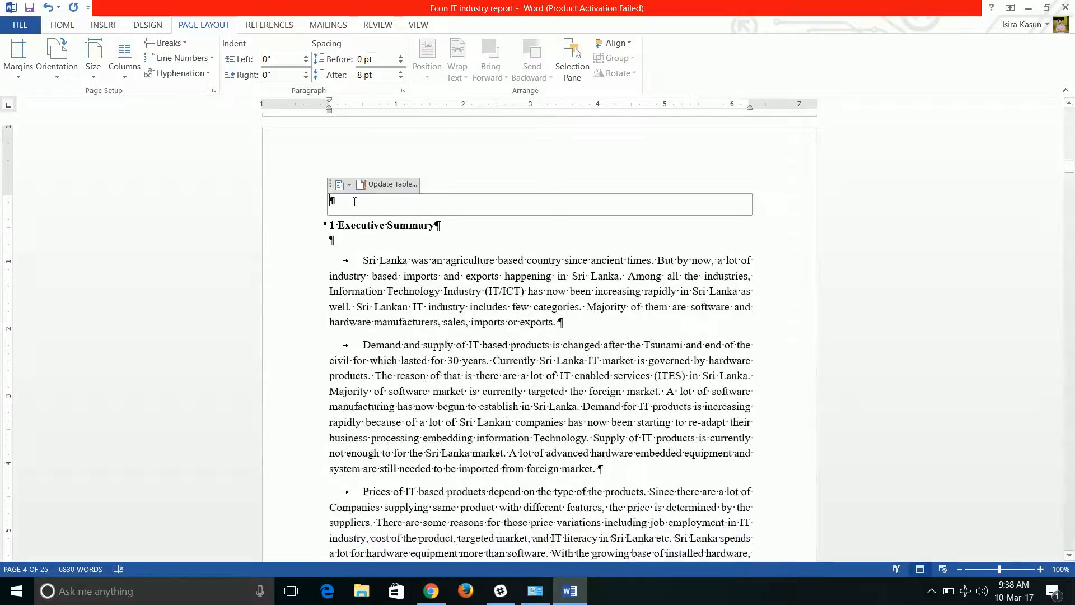
{"action": "key", "text": "BackSpace"}
Review the first cover page, its closing section break and the start of the second cover page.
{"action": "scroll", "coordinate": [396, 338], "scroll_direction": "up", "scroll_amount": 3}
{"action": "scroll", "coordinate": [397, 338], "scroll_direction": "up", "scroll_amount": 16}
{"action": "scroll", "coordinate": [400, 335], "scroll_direction": "up", "scroll_amount": 10}
{"action": "scroll", "coordinate": [399, 336], "scroll_direction": "up", "scroll_amount": 5}
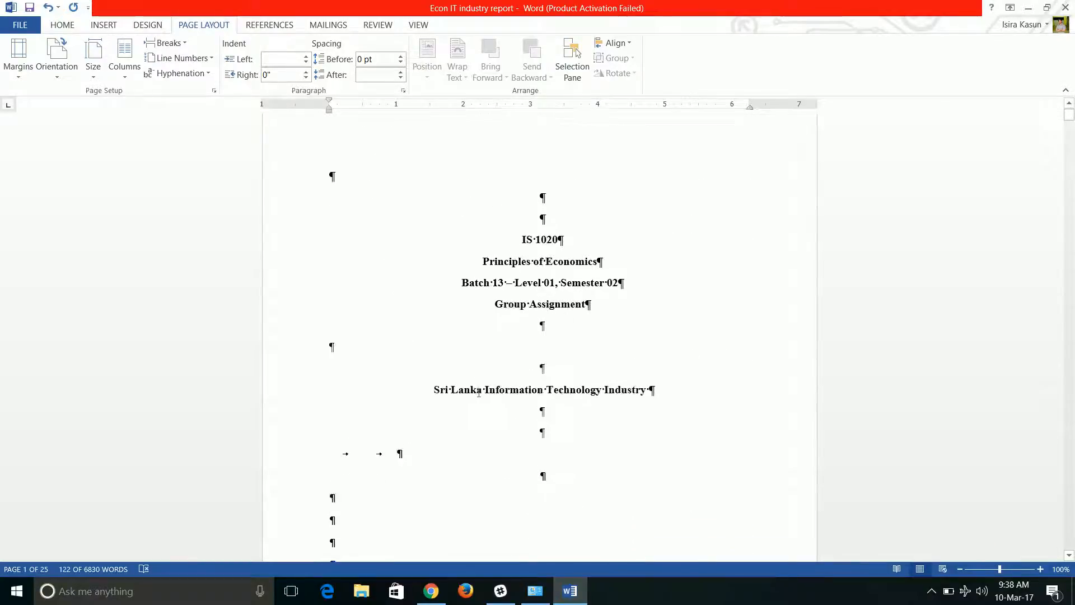
{"action": "scroll", "coordinate": [479, 392], "scroll_direction": "down", "scroll_amount": 3}
{"action": "scroll", "coordinate": [479, 392], "scroll_direction": "down", "scroll_amount": 4}
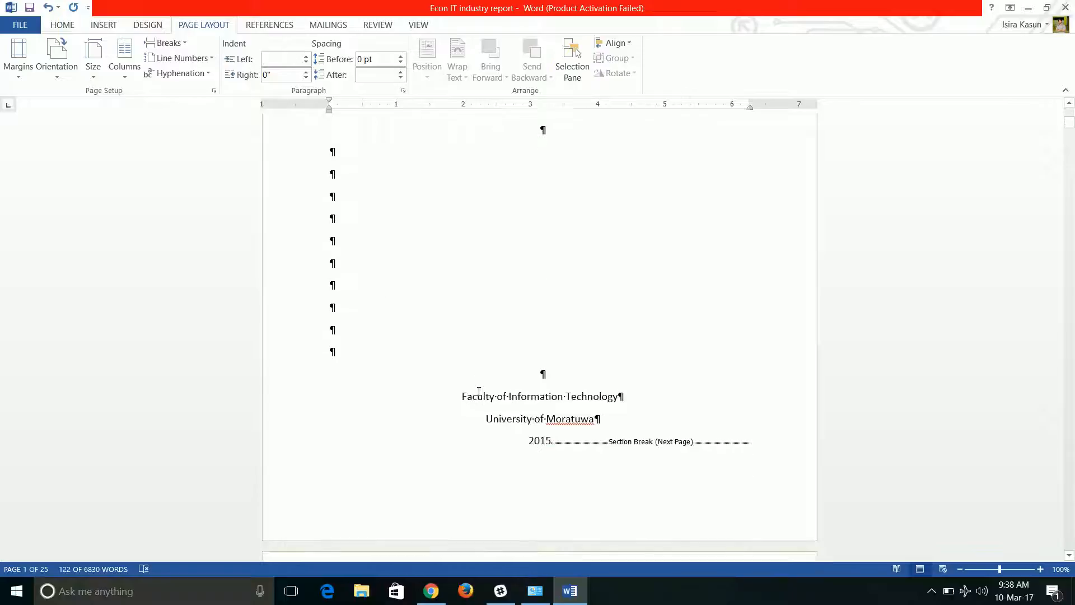
{"action": "scroll", "coordinate": [480, 391], "scroll_direction": "down", "scroll_amount": 5}
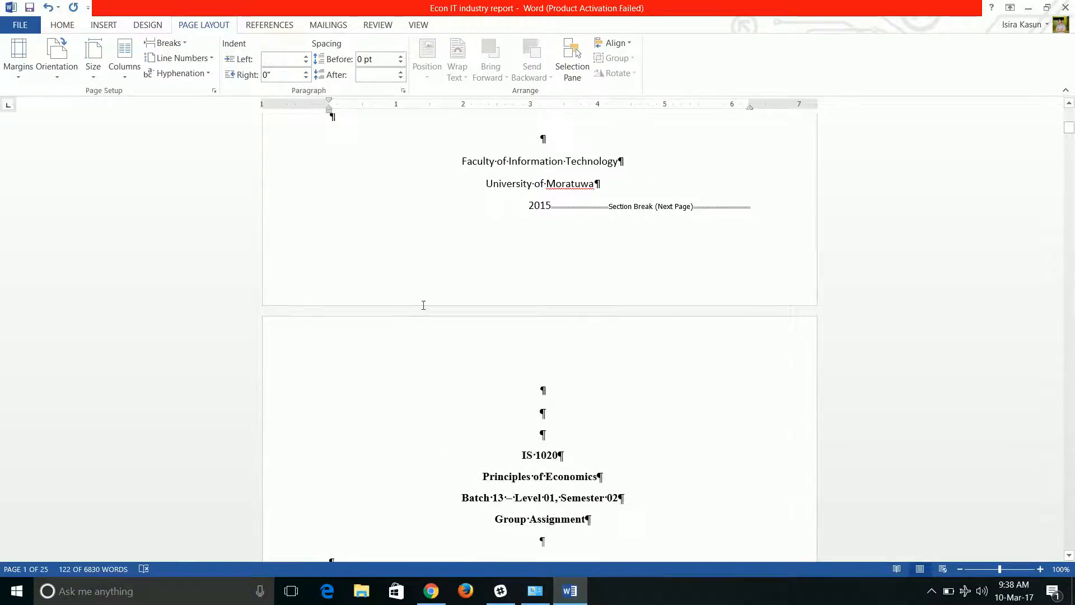
{"action": "scroll", "coordinate": [424, 306], "scroll_direction": "up", "scroll_amount": 10}
{"action": "scroll", "coordinate": [423, 305], "scroll_direction": "up", "scroll_amount": 2}
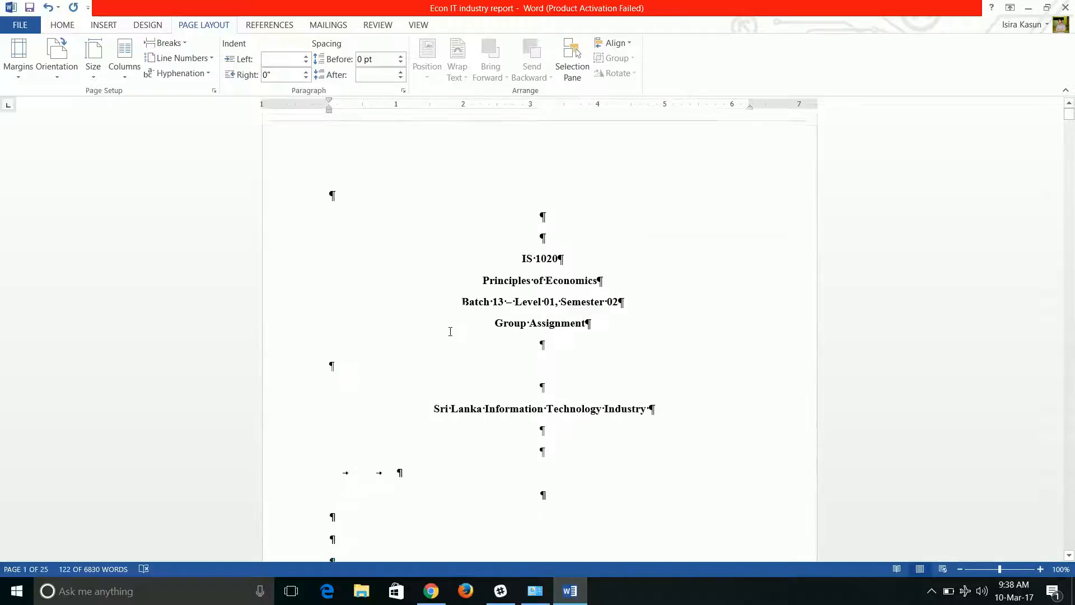
{"action": "scroll", "coordinate": [450, 369], "scroll_direction": "down", "scroll_amount": 8}
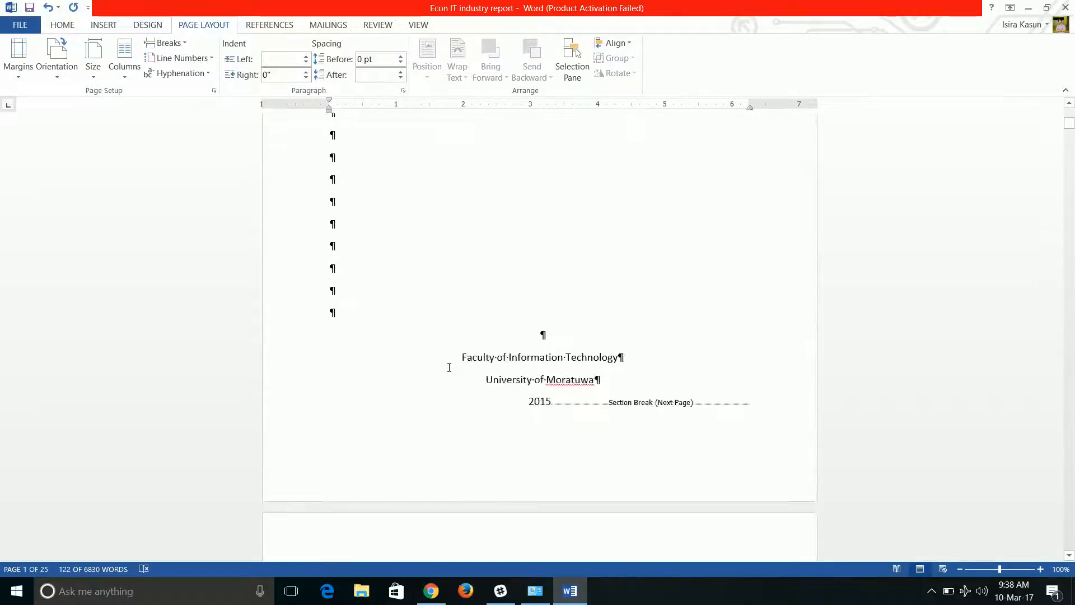
{"action": "scroll", "coordinate": [449, 366], "scroll_direction": "up", "scroll_amount": 14}
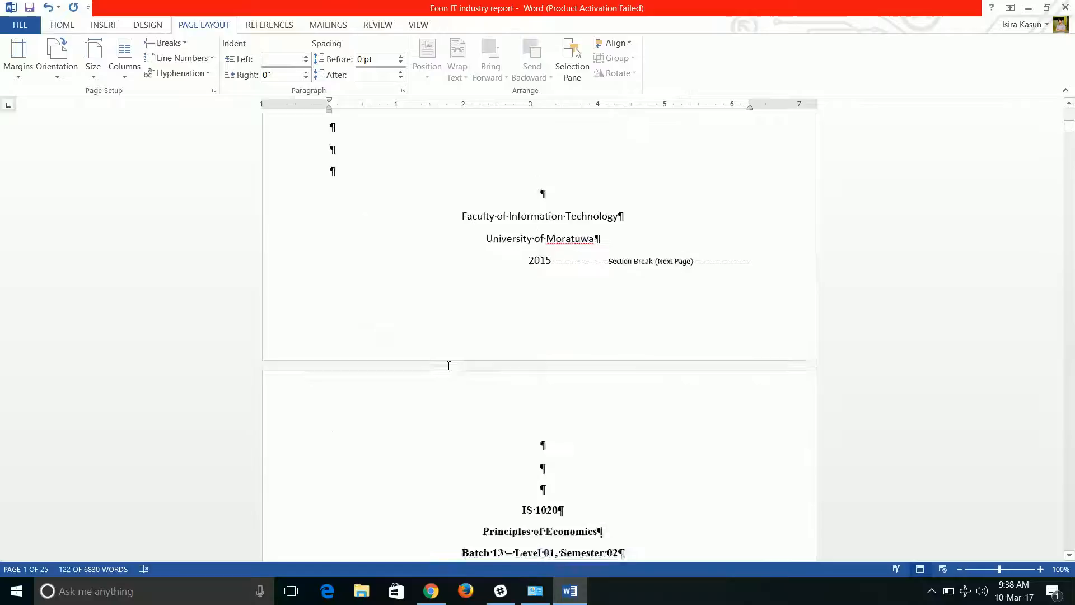
Open the Section 1 footer on the first cover page for editing and check that page's header and footer areas.
{"action": "double_click", "coordinate": [350, 471]}
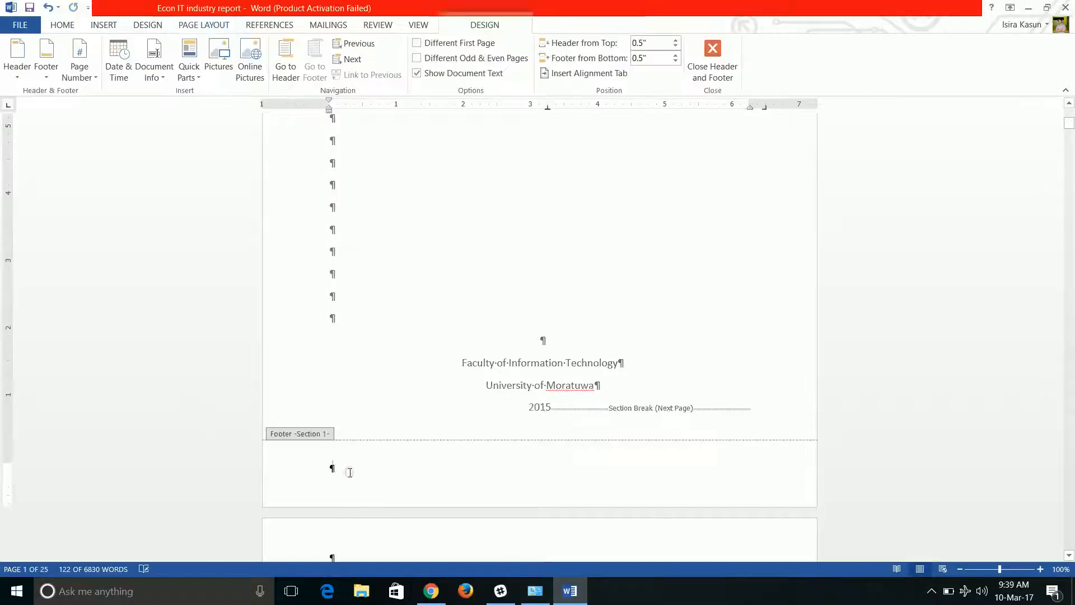
{"action": "scroll", "coordinate": [354, 469], "scroll_direction": "up", "scroll_amount": 5}
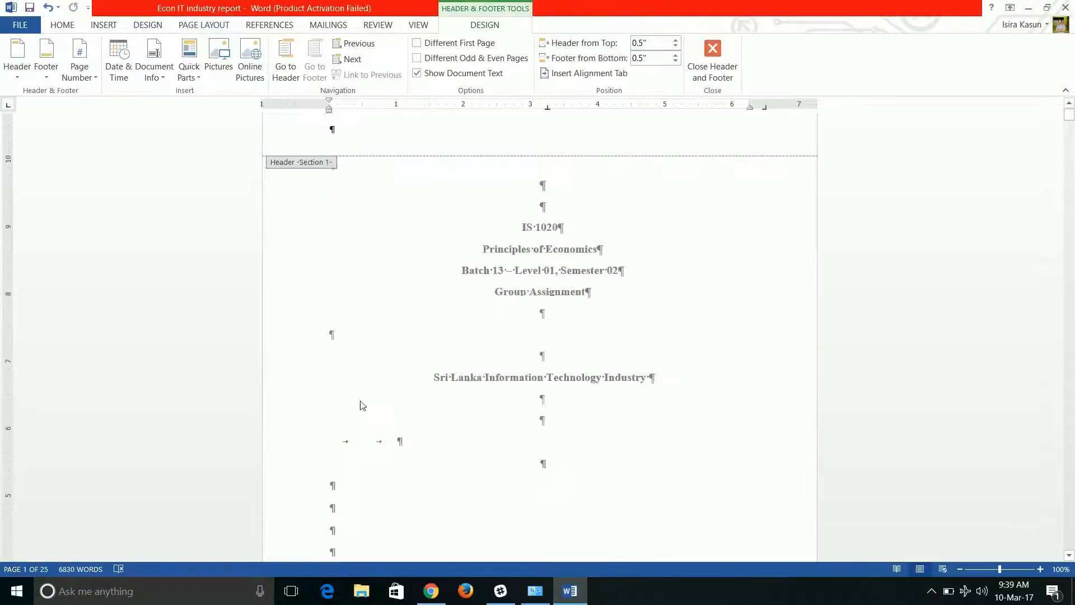
{"action": "scroll", "coordinate": [349, 357], "scroll_direction": "down", "scroll_amount": 12}
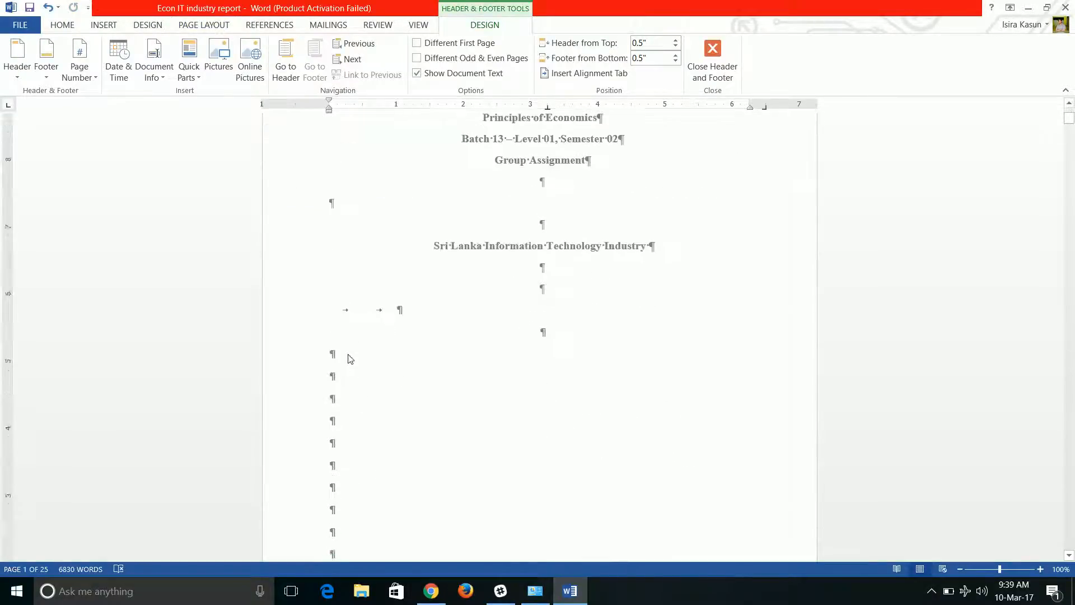
{"action": "left_click", "coordinate": [330, 413]}
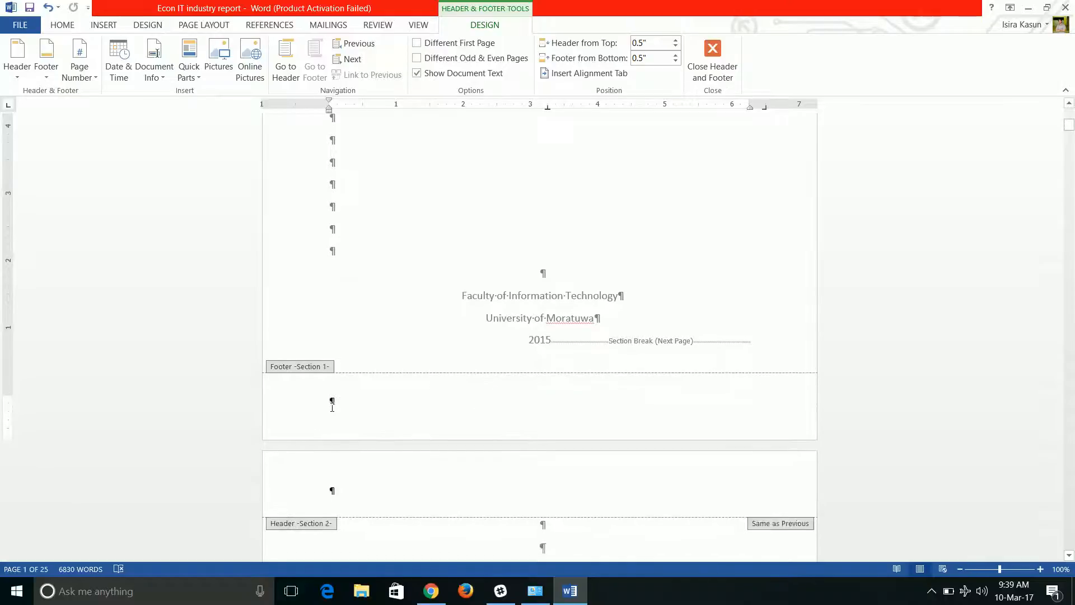
{"action": "scroll", "coordinate": [348, 406], "scroll_direction": "up", "scroll_amount": 12}
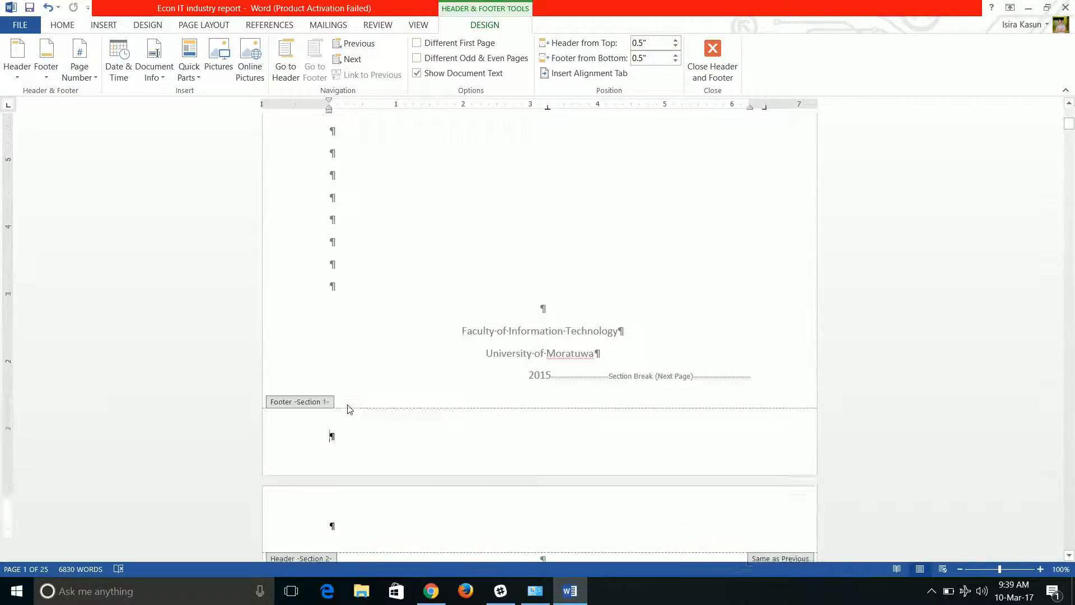
Turn off Link to Previous for the Section 2 footer on the second cover page.
{"action": "scroll", "coordinate": [358, 401], "scroll_direction": "down", "scroll_amount": 10}
{"action": "scroll", "coordinate": [370, 397], "scroll_direction": "down", "scroll_amount": 6}
{"action": "scroll", "coordinate": [392, 401], "scroll_direction": "up", "scroll_amount": 4}
{"action": "scroll", "coordinate": [312, 340], "scroll_direction": "down", "scroll_amount": 4}
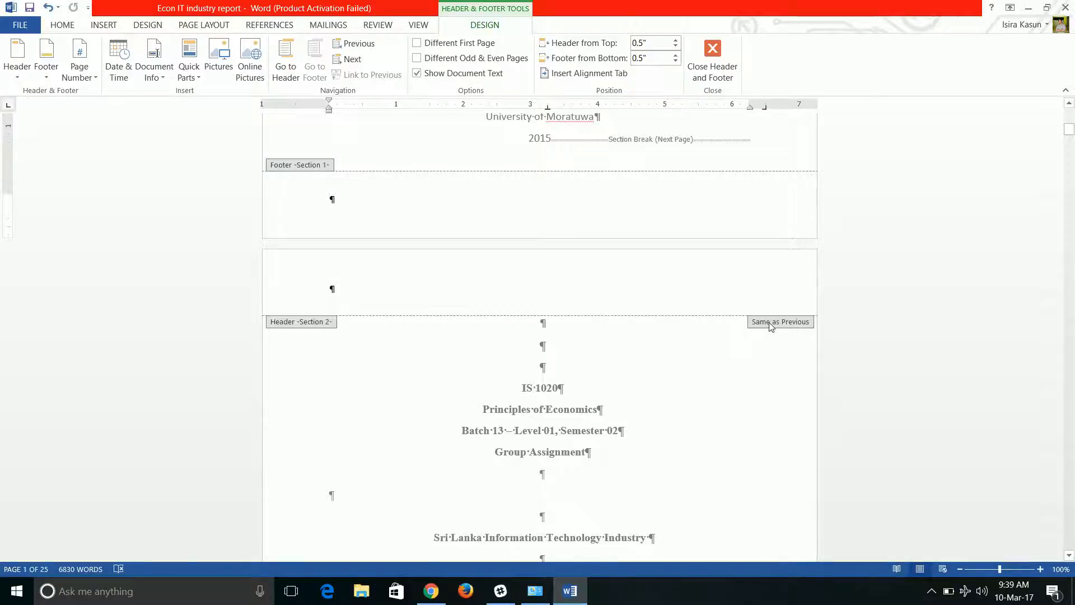
{"action": "scroll", "coordinate": [678, 356], "scroll_direction": "down", "scroll_amount": 5}
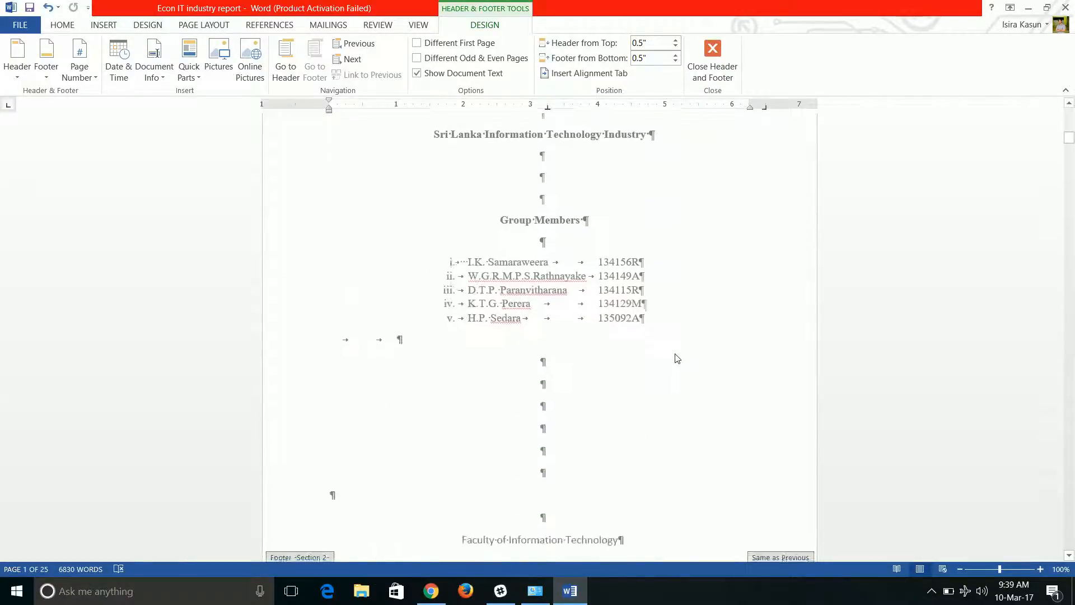
{"action": "scroll", "coordinate": [614, 257], "scroll_direction": "up", "scroll_amount": 9}
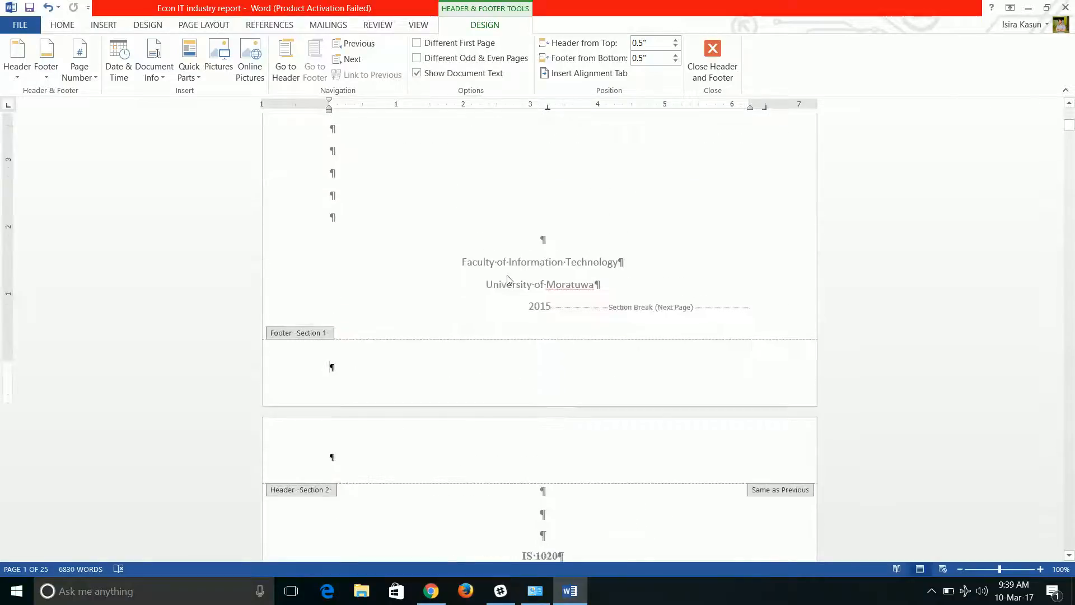
{"action": "scroll", "coordinate": [523, 299], "scroll_direction": "down", "scroll_amount": 15}
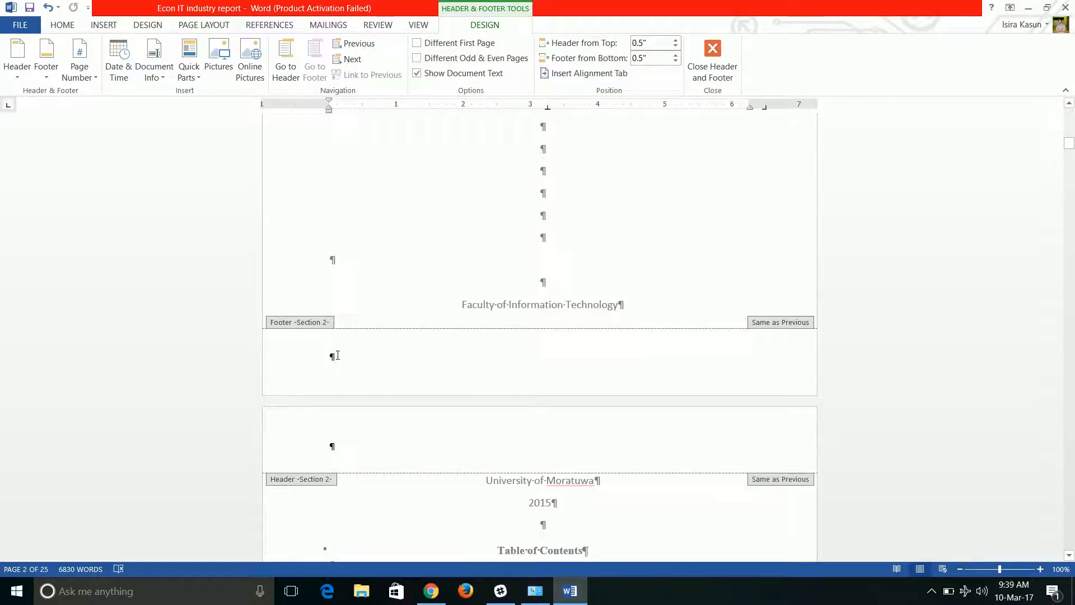
{"action": "left_click", "coordinate": [337, 355]}
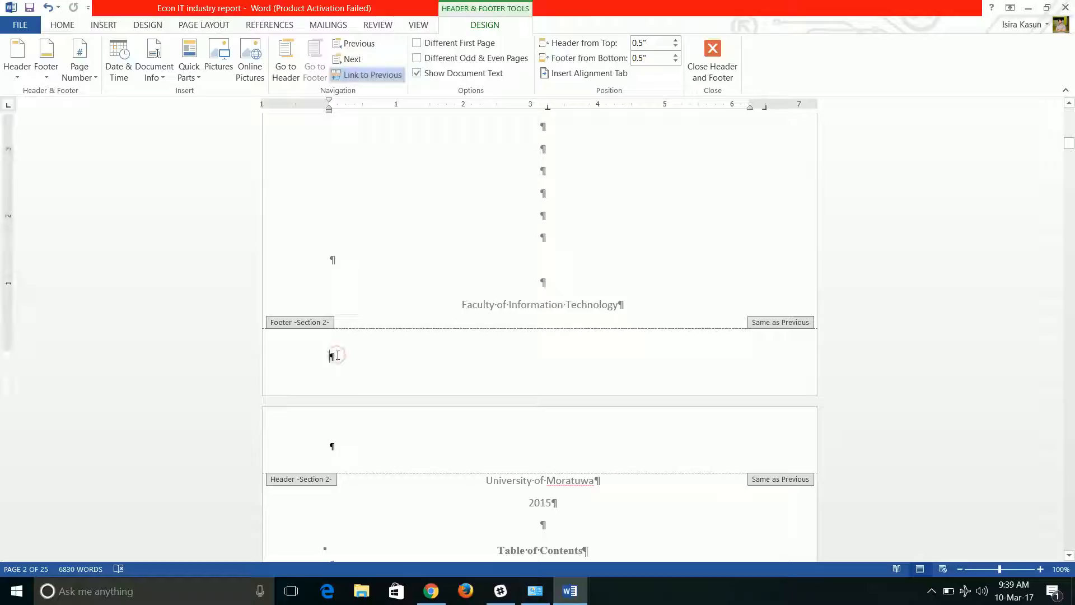
{"action": "left_click", "coordinate": [365, 75]}
Turn off Link to Previous for the Section 3 footer at the end of the Executive Summary page.
{"action": "scroll", "coordinate": [358, 288], "scroll_direction": "down", "scroll_amount": 5}
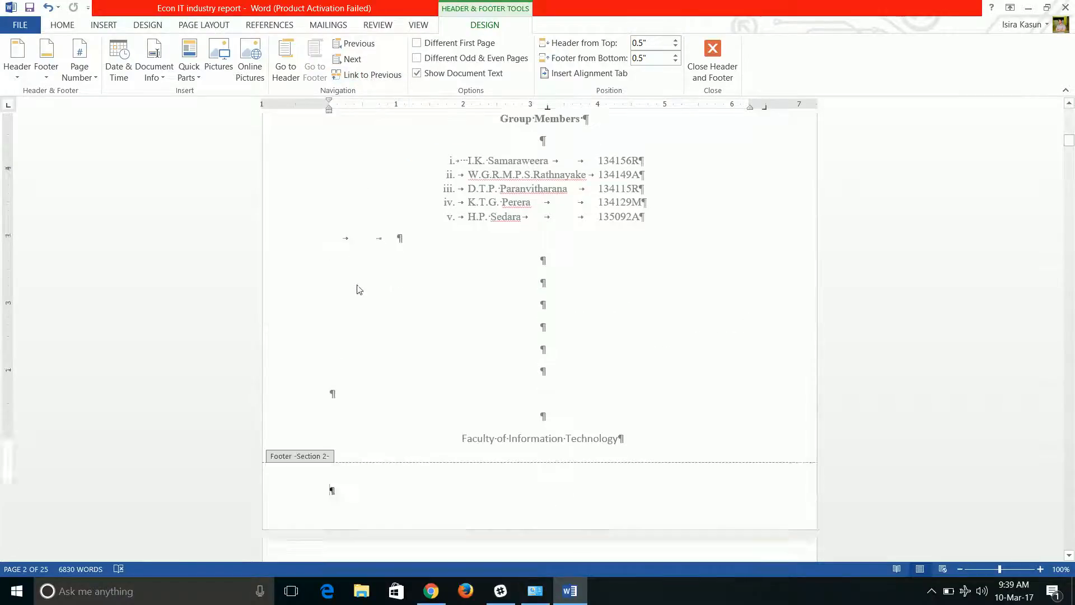
{"action": "scroll", "coordinate": [392, 314], "scroll_direction": "up", "scroll_amount": 4}
{"action": "scroll", "coordinate": [426, 333], "scroll_direction": "down", "scroll_amount": 4}
{"action": "scroll", "coordinate": [387, 325], "scroll_direction": "up", "scroll_amount": 3}
{"action": "scroll", "coordinate": [378, 317], "scroll_direction": "up", "scroll_amount": 12}
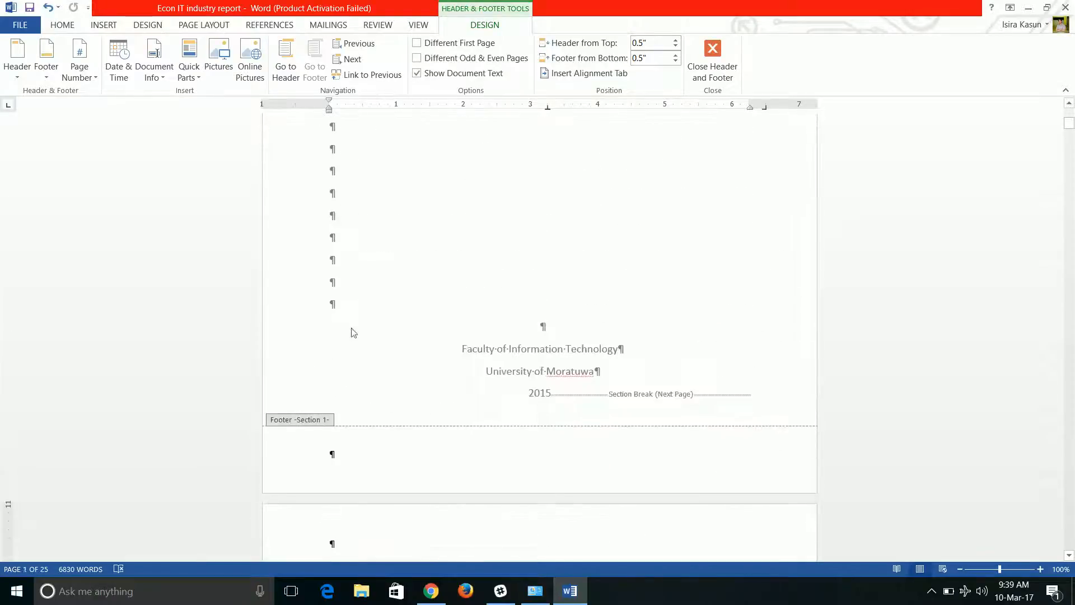
{"action": "scroll", "coordinate": [359, 342], "scroll_direction": "down", "scroll_amount": 15}
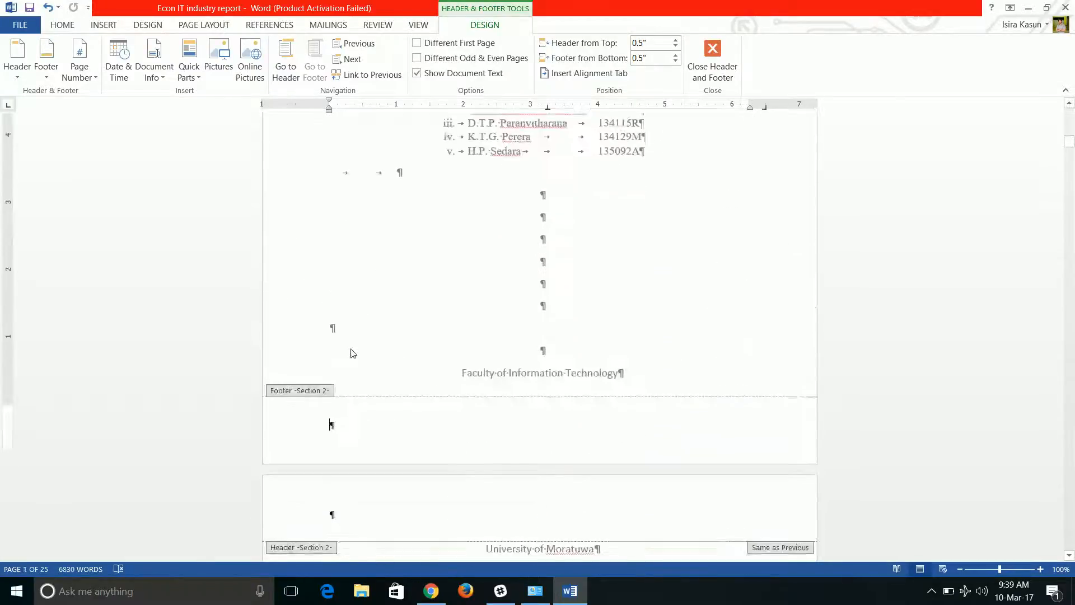
{"action": "scroll", "coordinate": [339, 413], "scroll_direction": "down", "scroll_amount": 5}
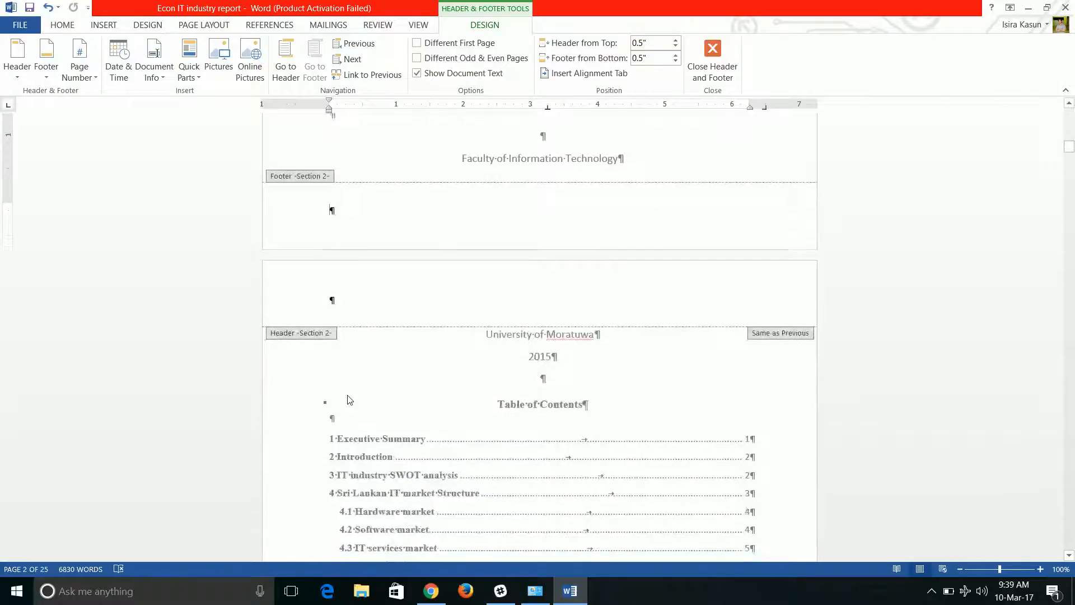
{"action": "scroll", "coordinate": [353, 375], "scroll_direction": "down", "scroll_amount": 10}
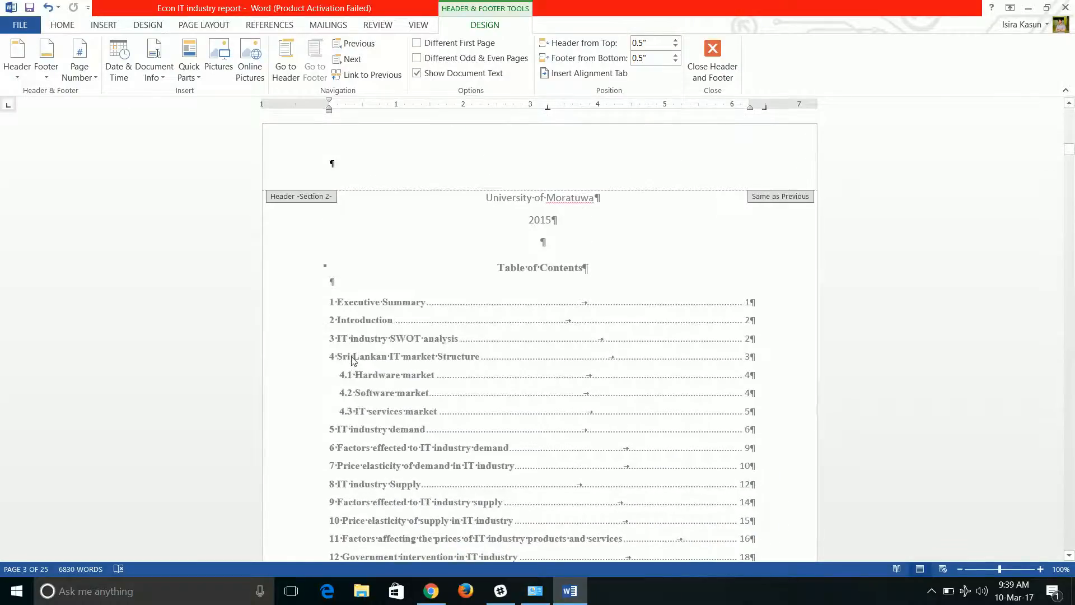
{"action": "scroll", "coordinate": [353, 361], "scroll_direction": "down", "scroll_amount": 5}
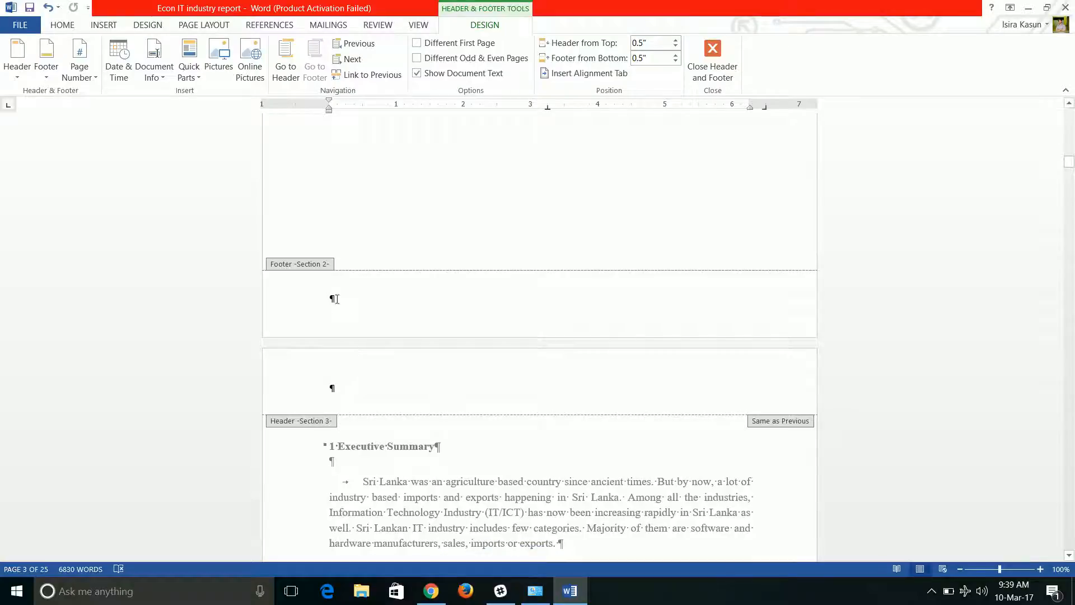
{"action": "scroll", "coordinate": [330, 336], "scroll_direction": "down", "scroll_amount": 13}
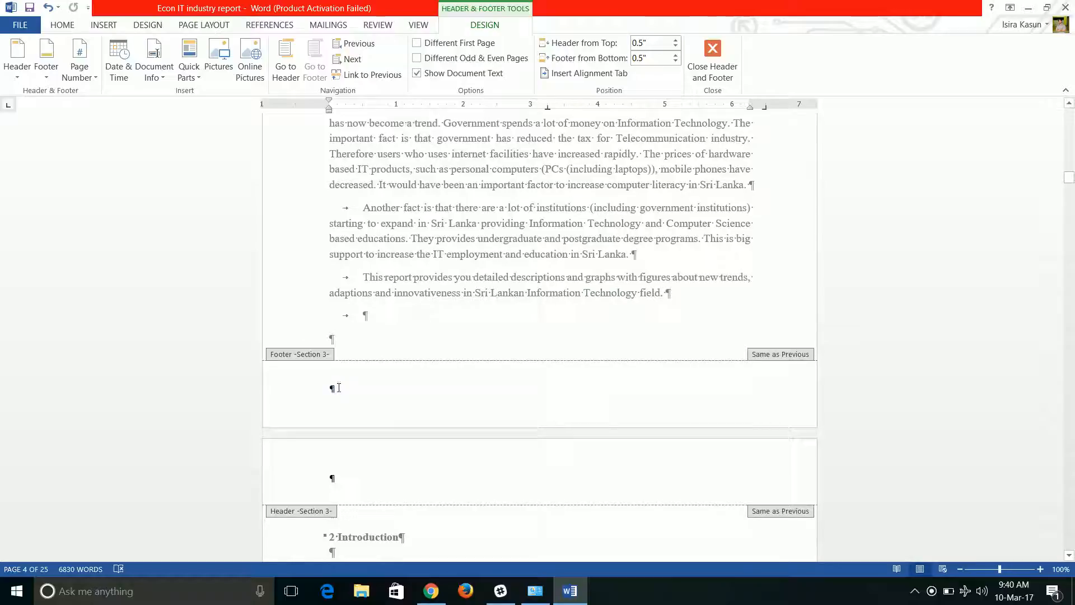
{"action": "left_click", "coordinate": [339, 388]}
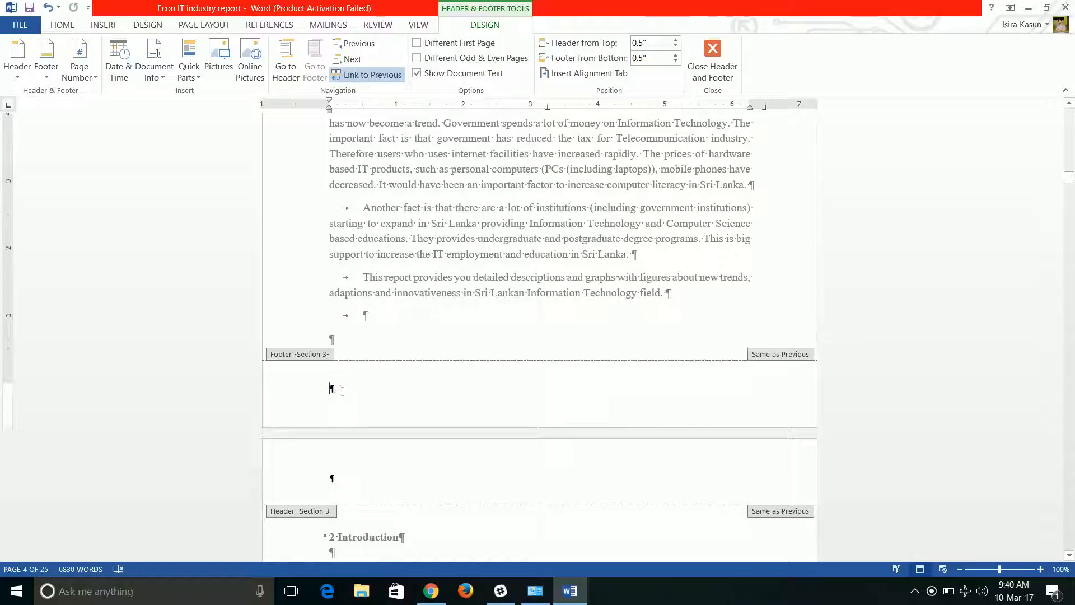
{"action": "left_click", "coordinate": [364, 78]}
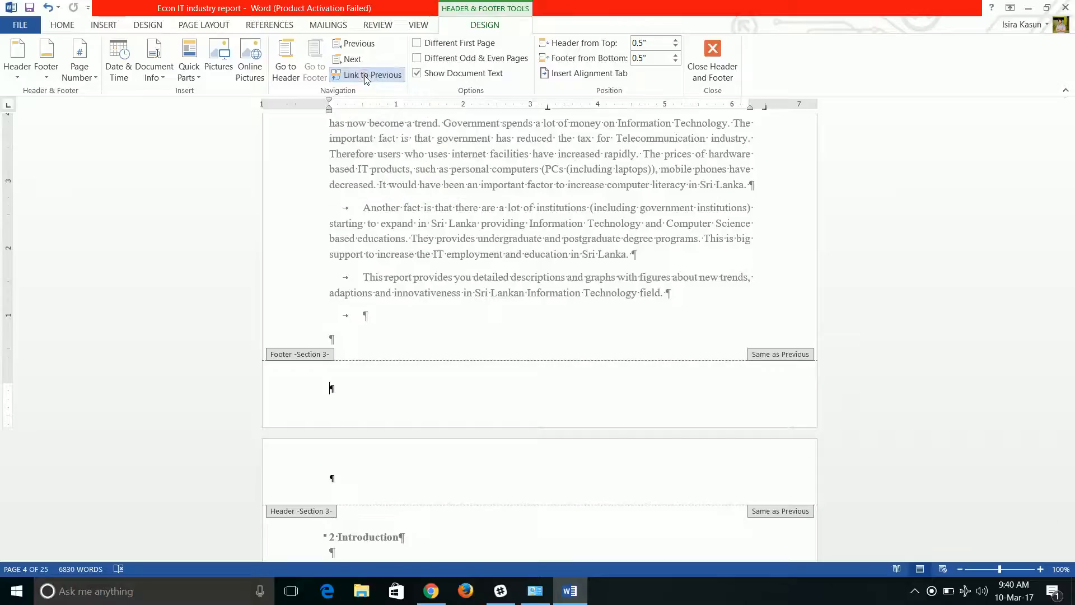
Return to the first cover page, close header and footer editing, and hide the paragraph marks and formatting symbols.
{"action": "scroll", "coordinate": [376, 358], "scroll_direction": "up", "scroll_amount": 8}
{"action": "scroll", "coordinate": [377, 359], "scroll_direction": "up", "scroll_amount": 10}
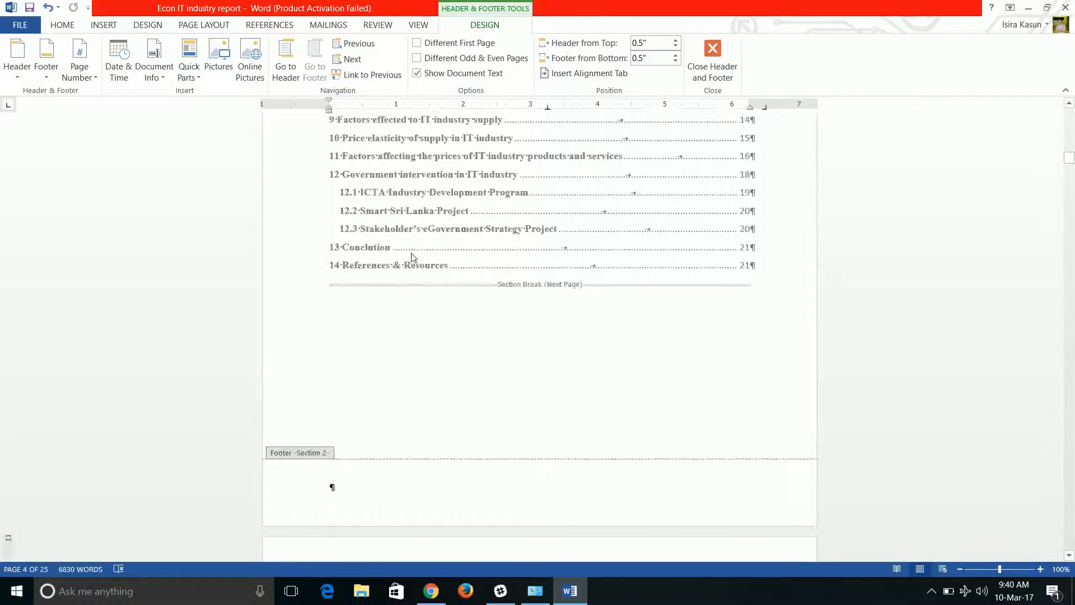
{"action": "scroll", "coordinate": [412, 257], "scroll_direction": "up", "scroll_amount": 8}
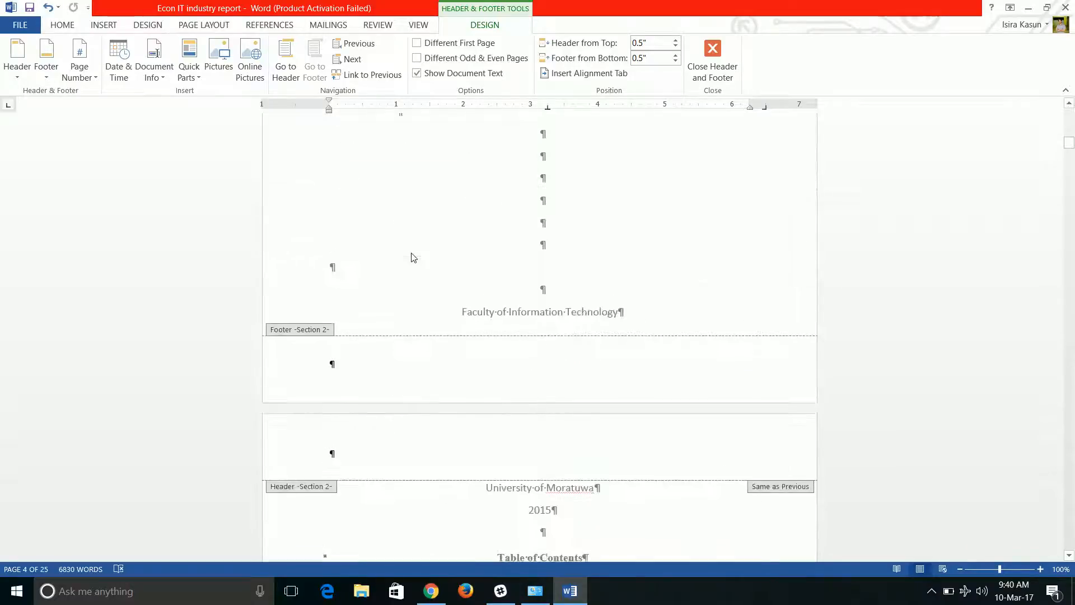
{"action": "scroll", "coordinate": [407, 281], "scroll_direction": "up", "scroll_amount": 18}
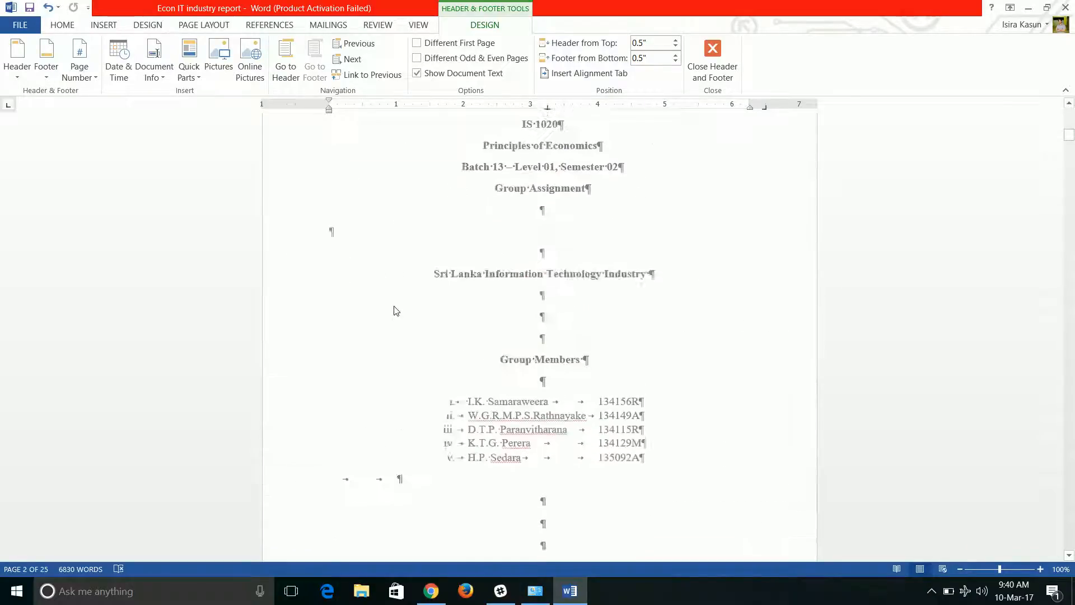
{"action": "scroll", "coordinate": [396, 294], "scroll_direction": "up", "scroll_amount": 12}
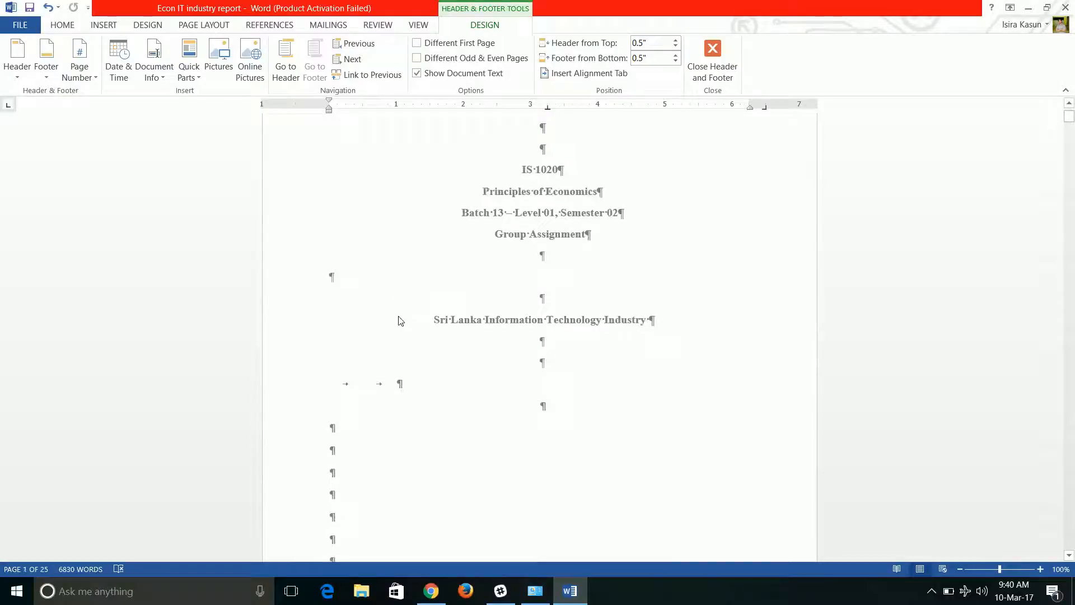
{"action": "scroll", "coordinate": [414, 360], "scroll_direction": "down", "scroll_amount": 5}
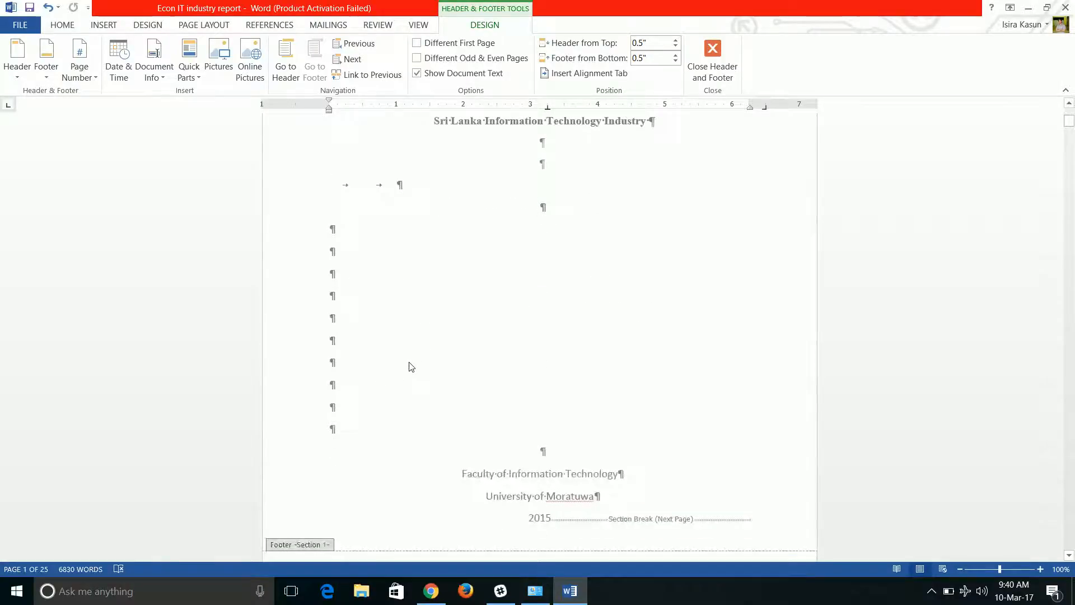
{"action": "left_click", "coordinate": [714, 53]}
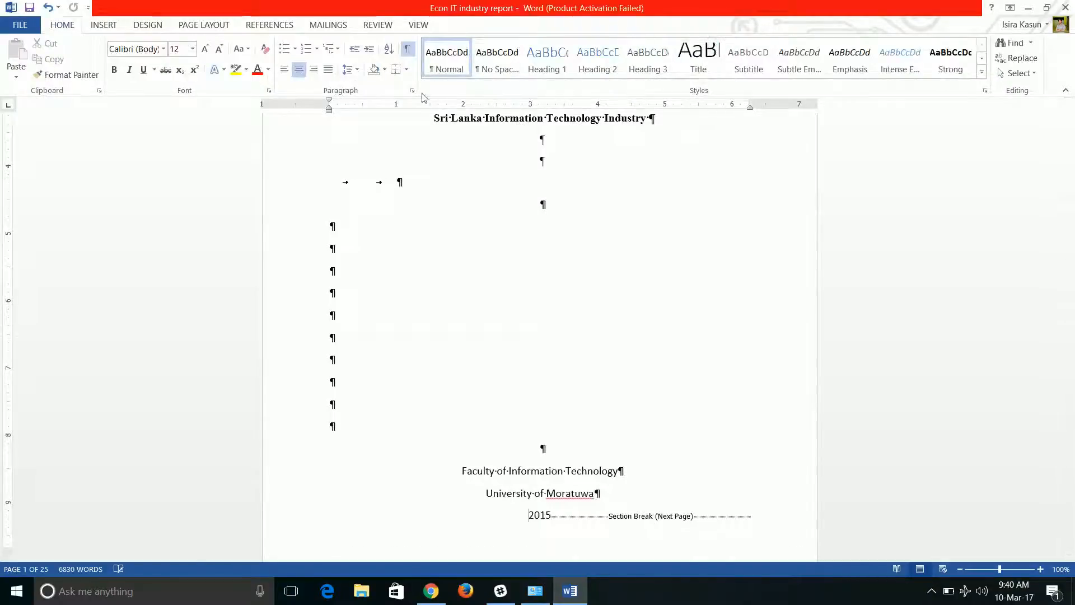
{"action": "left_click", "coordinate": [409, 51]}
Review the first cover page and the second cover page with the group members list without formatting marks.
{"action": "scroll", "coordinate": [504, 358], "scroll_direction": "down", "scroll_amount": 5}
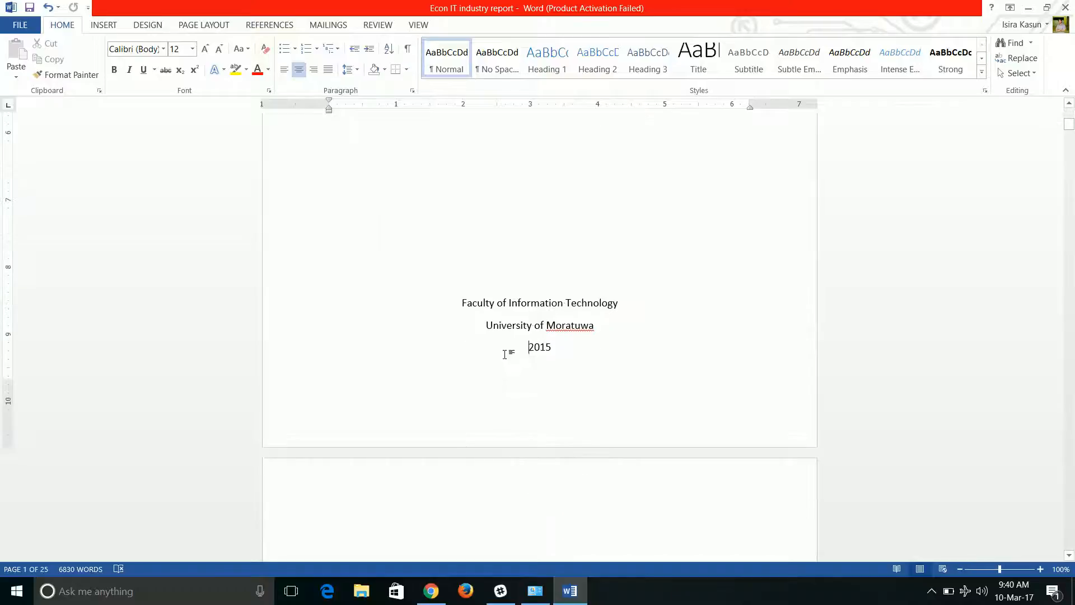
{"action": "scroll", "coordinate": [508, 307], "scroll_direction": "up", "scroll_amount": 10}
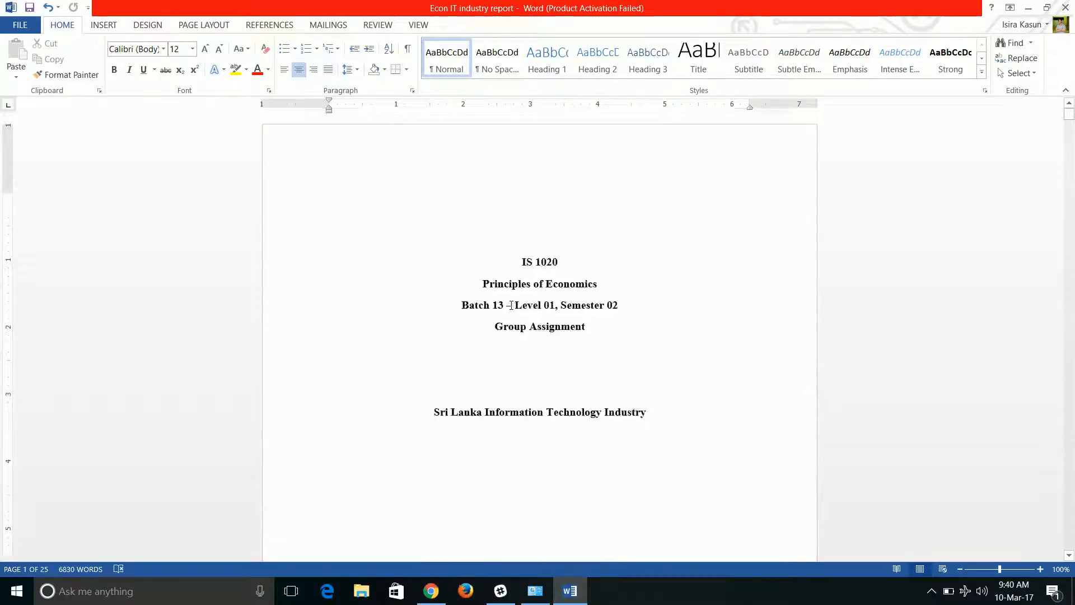
{"action": "scroll", "coordinate": [507, 307], "scroll_direction": "down", "scroll_amount": 3}
{"action": "scroll", "coordinate": [526, 269], "scroll_direction": "up", "scroll_amount": 2}
{"action": "scroll", "coordinate": [482, 381], "scroll_direction": "down", "scroll_amount": 6}
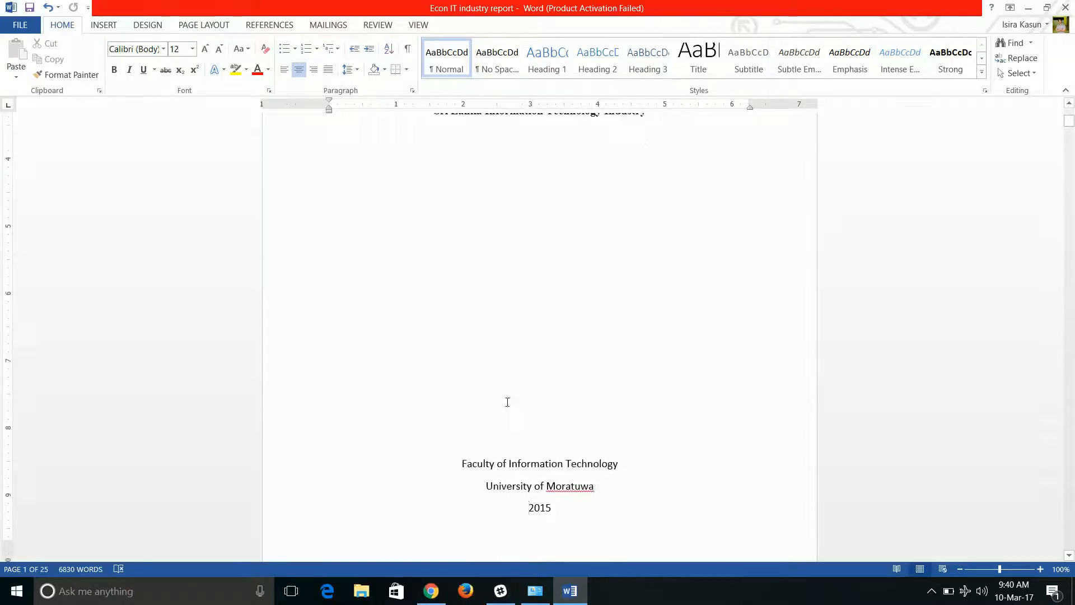
{"action": "scroll", "coordinate": [506, 403], "scroll_direction": "down", "scroll_amount": 15}
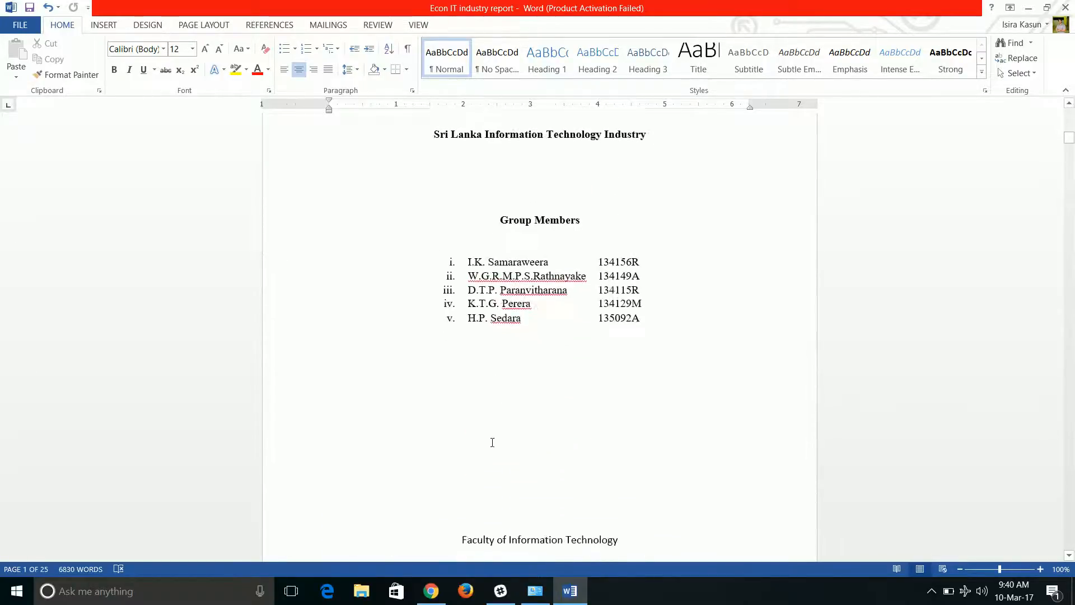
{"action": "scroll", "coordinate": [507, 344], "scroll_direction": "up", "scroll_amount": 10}
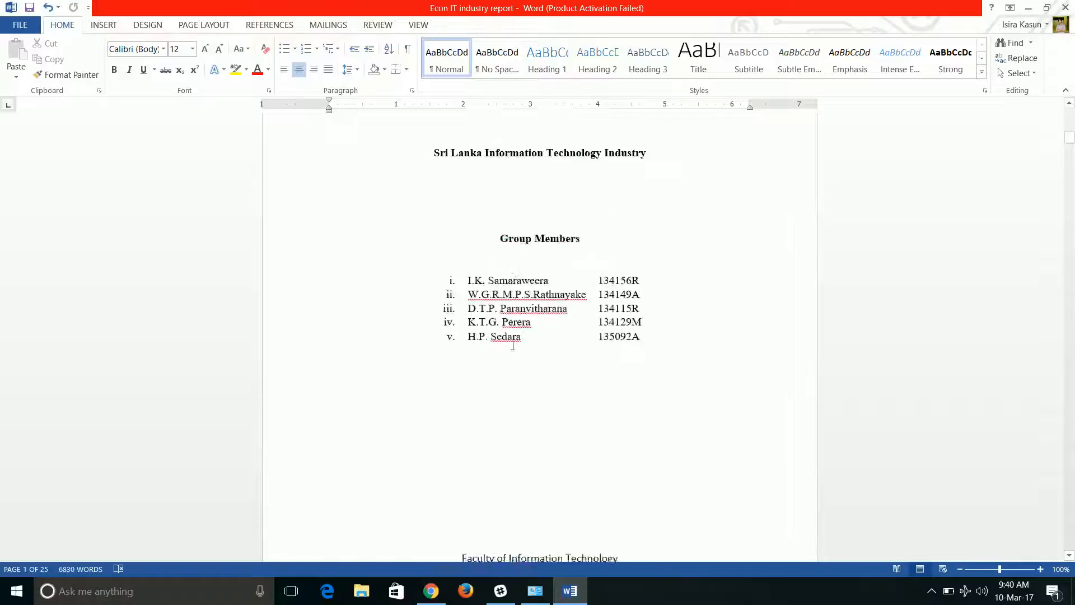
{"action": "scroll", "coordinate": [510, 301], "scroll_direction": "up", "scroll_amount": 3}
{"action": "scroll", "coordinate": [506, 313], "scroll_direction": "down", "scroll_amount": 3}
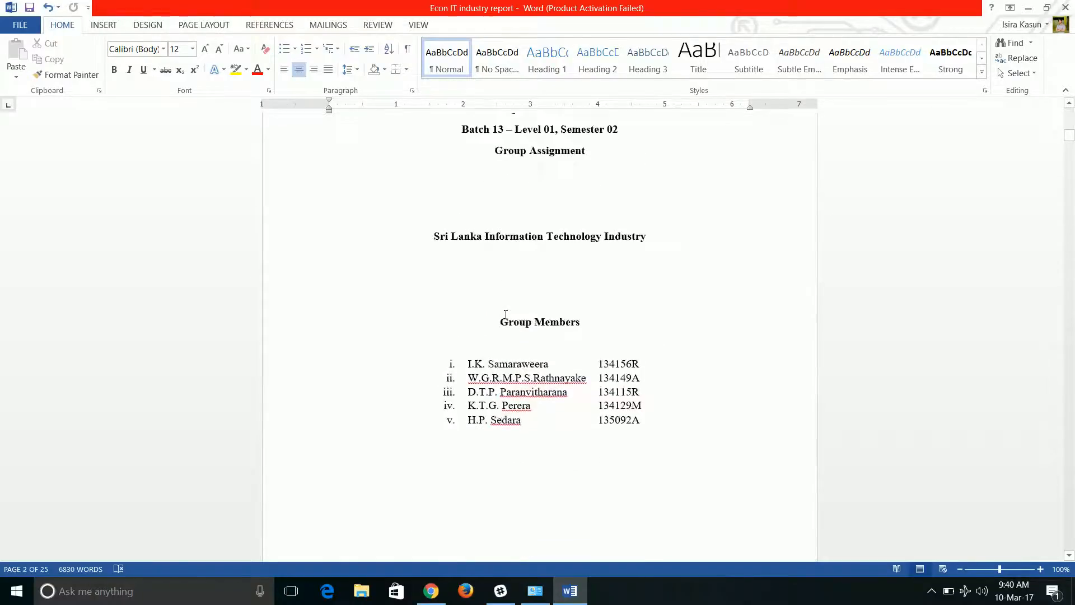
Insert a Plain Number 2 page number at the bottom of the page in the Section 2 footer of the second cover page.
{"action": "scroll", "coordinate": [504, 312], "scroll_direction": "down", "scroll_amount": 3}
{"action": "scroll", "coordinate": [453, 384], "scroll_direction": "down", "scroll_amount": 2}
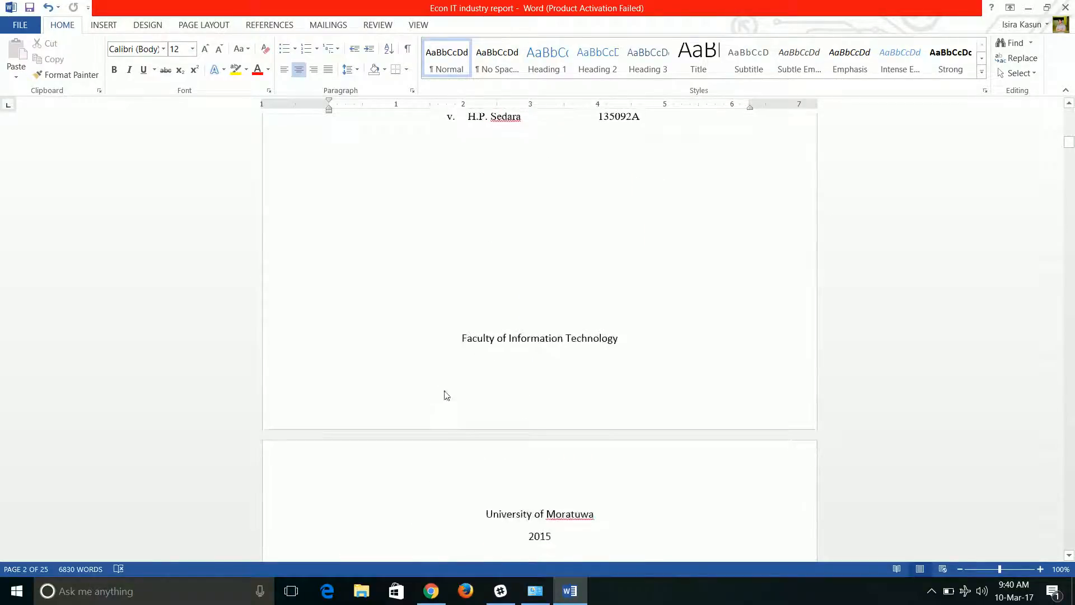
{"action": "double_click", "coordinate": [336, 399]}
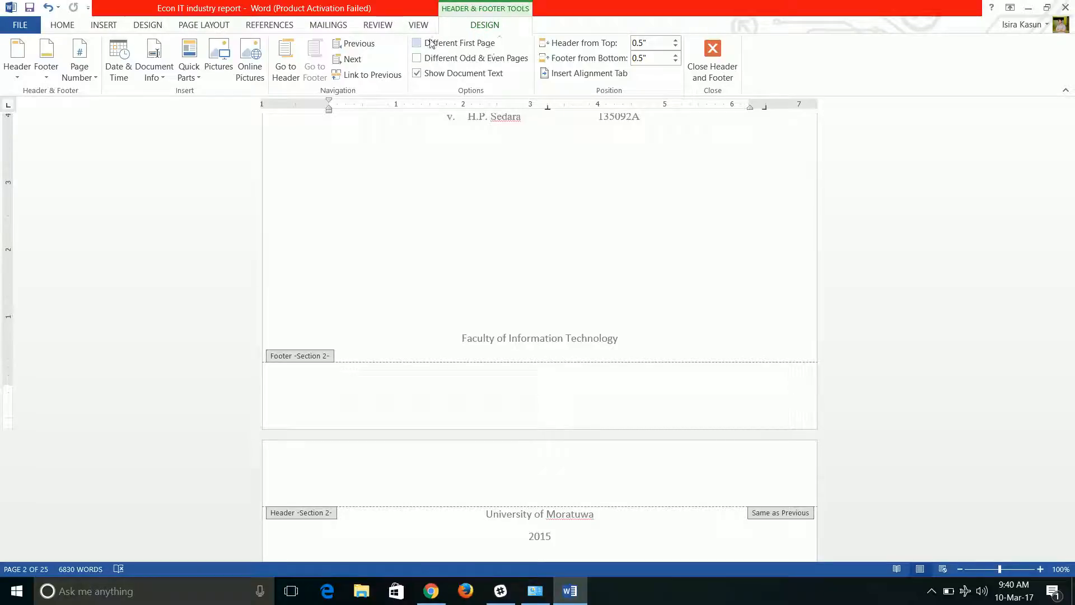
{"action": "left_click", "coordinate": [79, 73]}
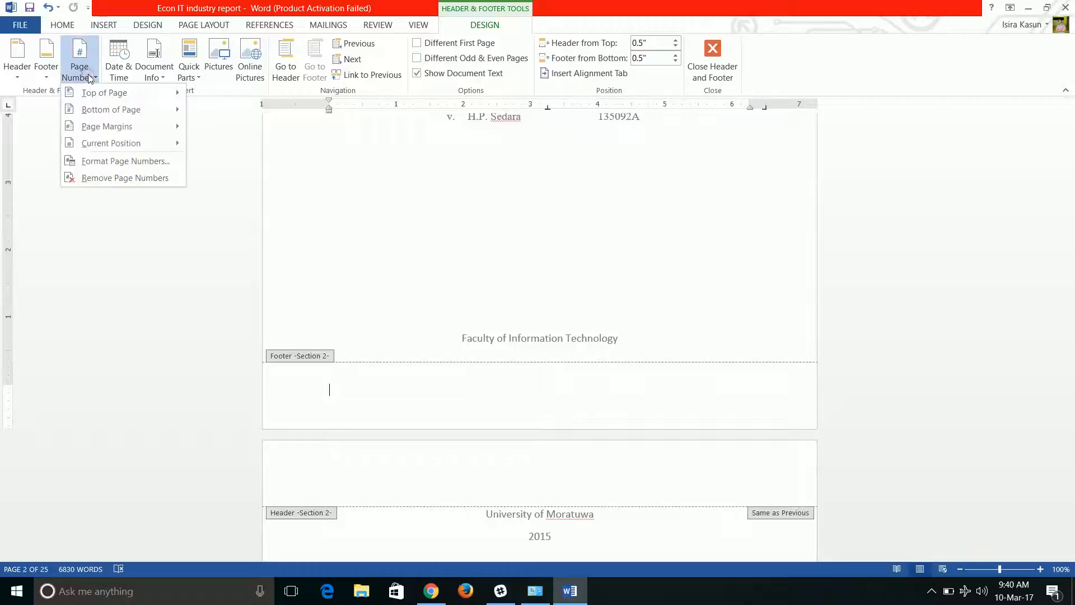
{"action": "left_click", "coordinate": [98, 112]}
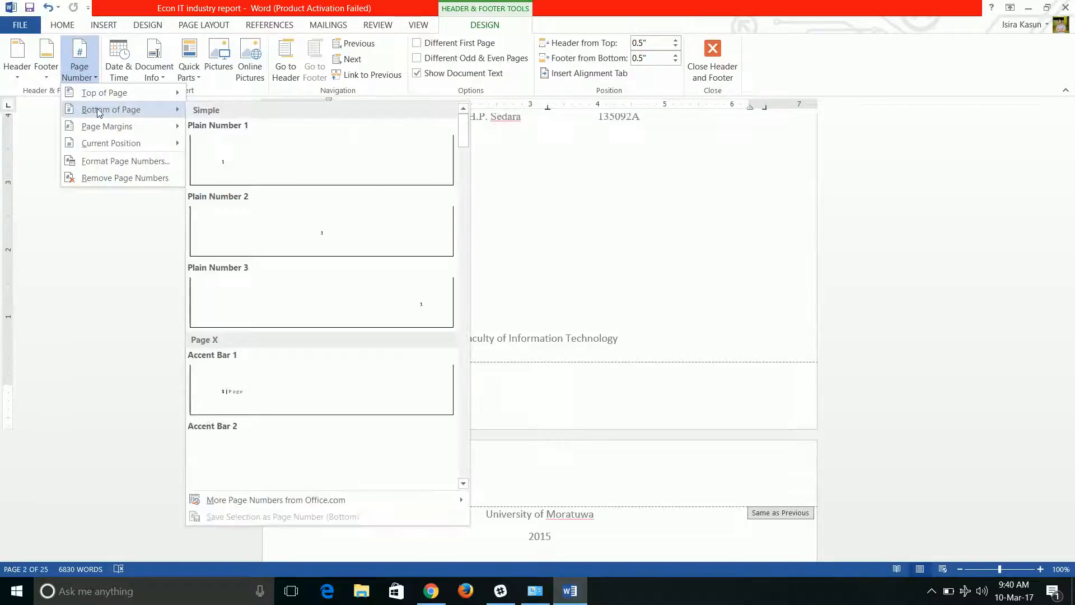
{"action": "left_click", "coordinate": [307, 234]}
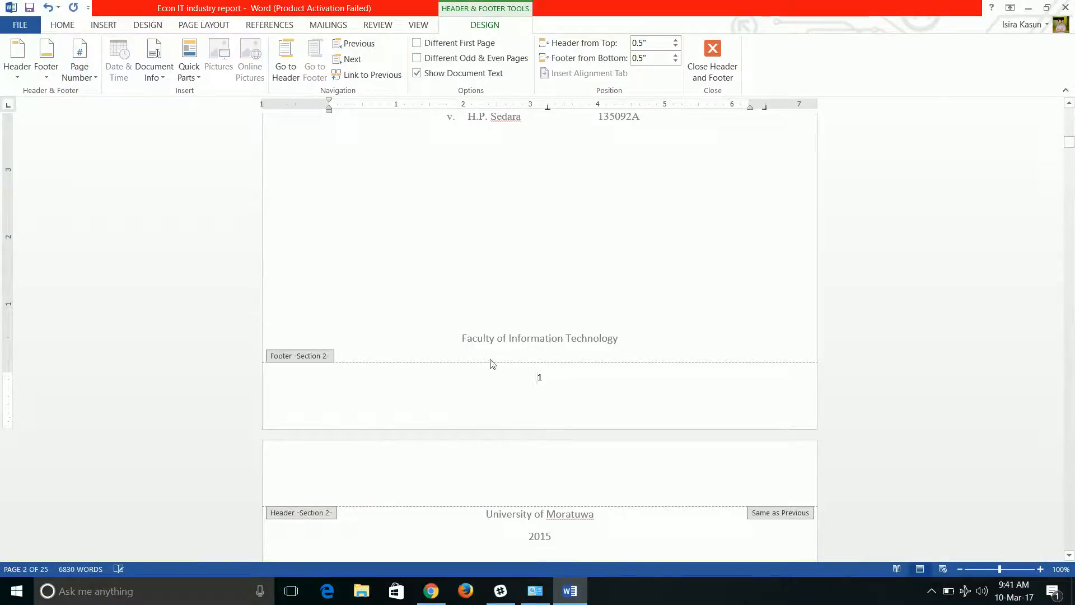
Check the new Section 2 page numbers and change their number format to i, ii, iii.
{"action": "scroll", "coordinate": [431, 354], "scroll_direction": "up", "scroll_amount": 10}
{"action": "scroll", "coordinate": [533, 355], "scroll_direction": "down", "scroll_amount": 5}
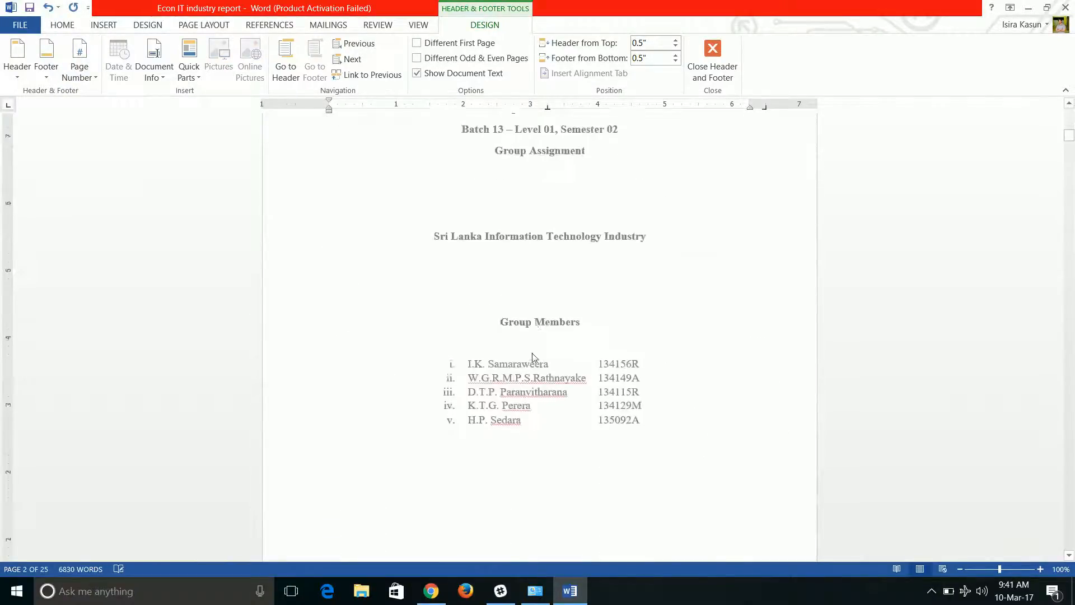
{"action": "scroll", "coordinate": [533, 357], "scroll_direction": "down", "scroll_amount": 15}
{"action": "scroll", "coordinate": [532, 360], "scroll_direction": "up", "scroll_amount": 9}
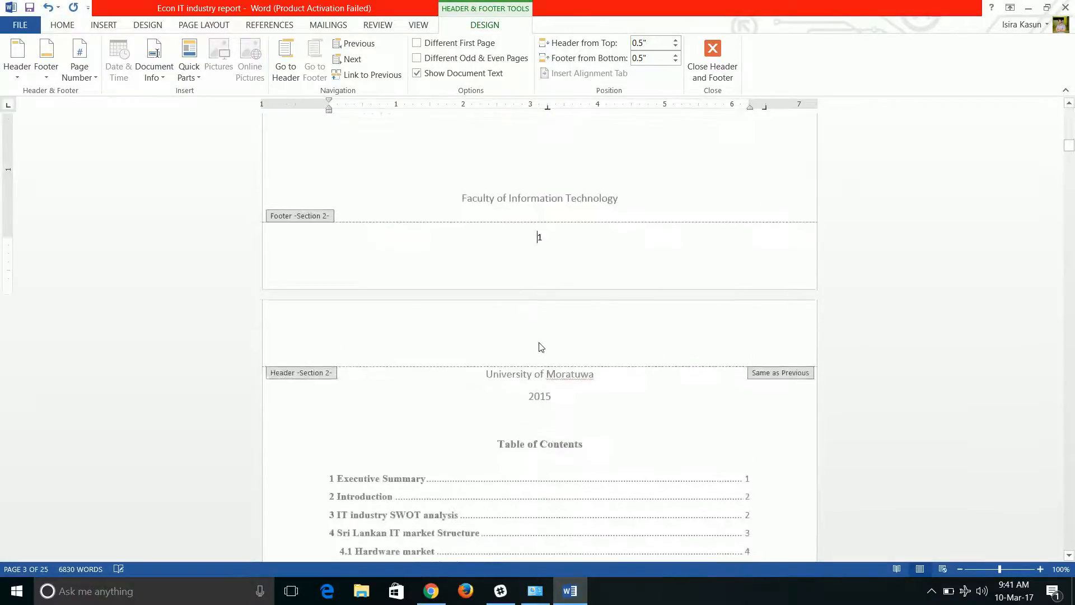
{"action": "scroll", "coordinate": [541, 348], "scroll_direction": "up", "scroll_amount": 8}
{"action": "scroll", "coordinate": [541, 346], "scroll_direction": "down", "scroll_amount": 10}
{"action": "scroll", "coordinate": [538, 345], "scroll_direction": "up", "scroll_amount": 5}
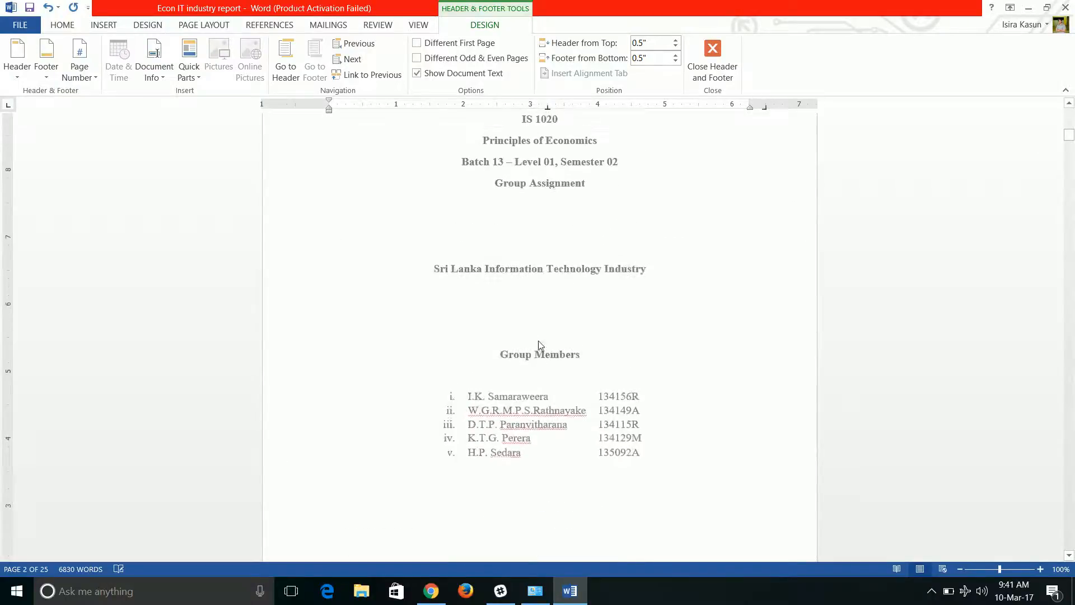
{"action": "left_click", "coordinate": [87, 78]}
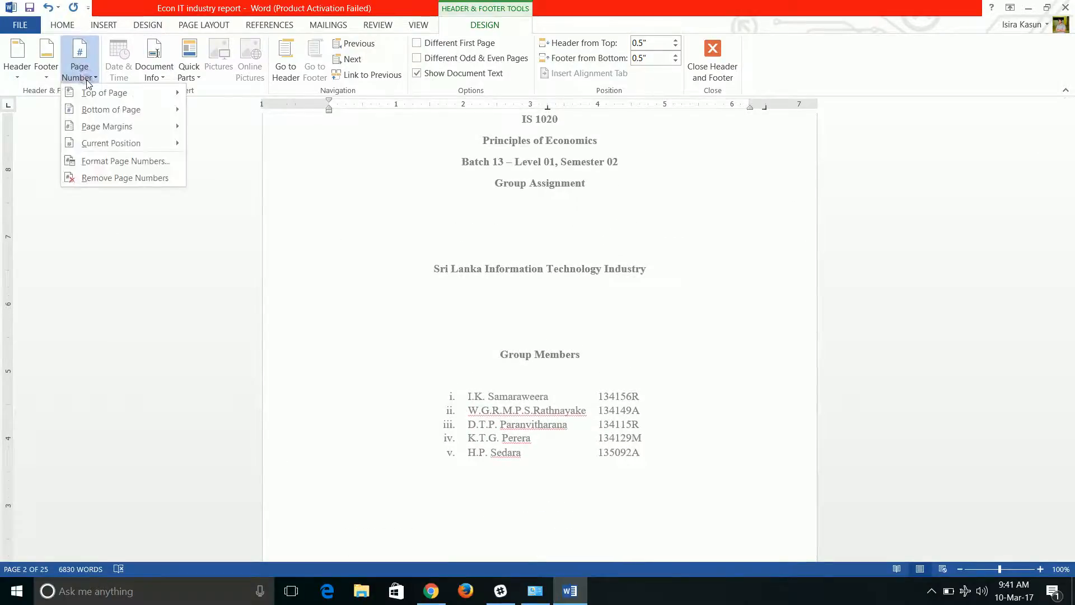
{"action": "left_click", "coordinate": [93, 161]}
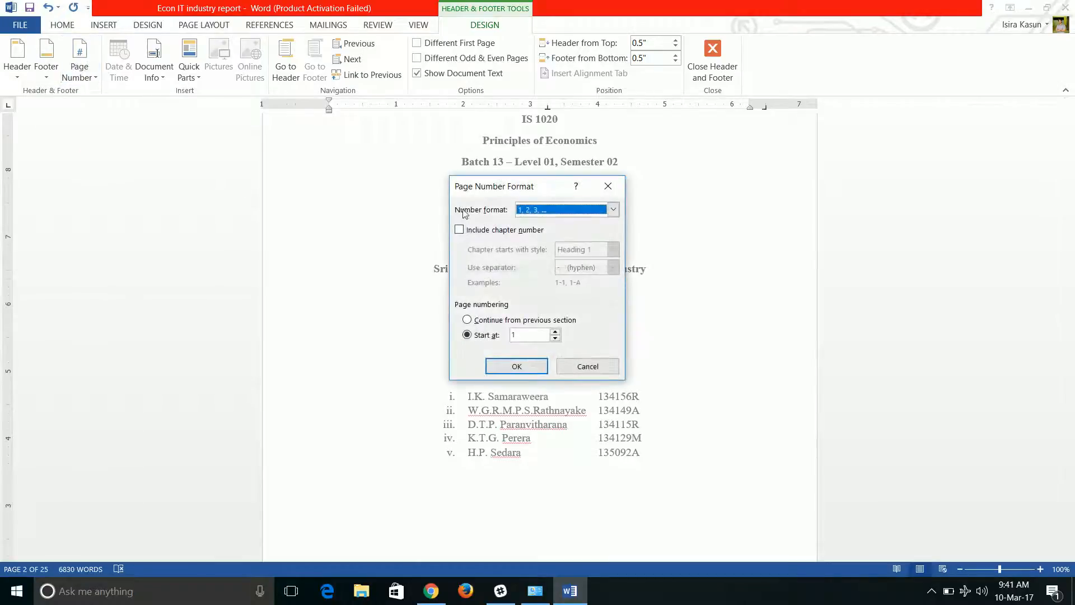
{"action": "left_click", "coordinate": [614, 210]}
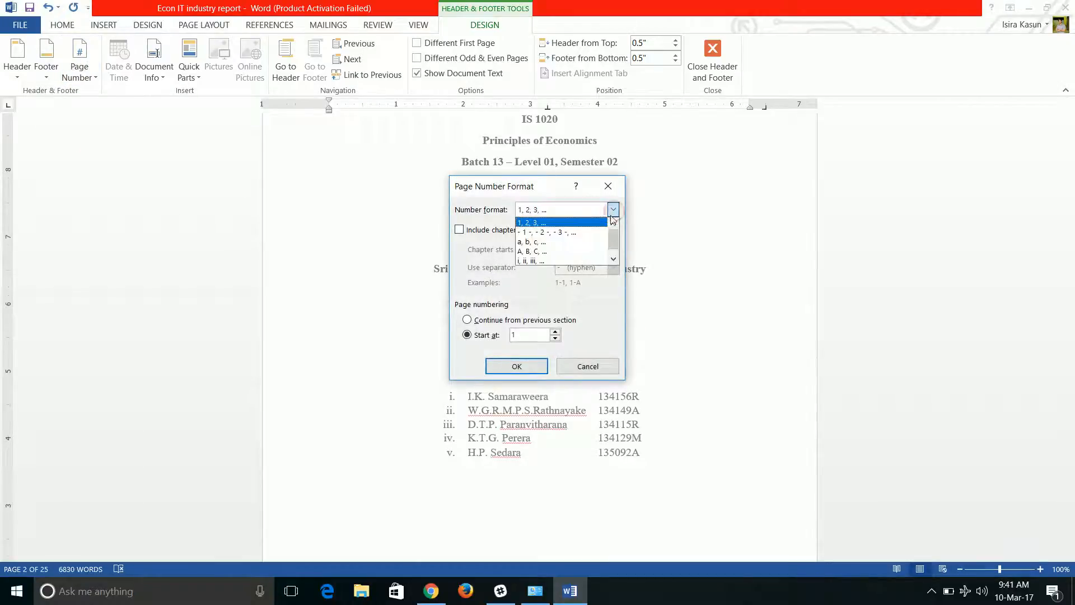
{"action": "left_click", "coordinate": [567, 261]}
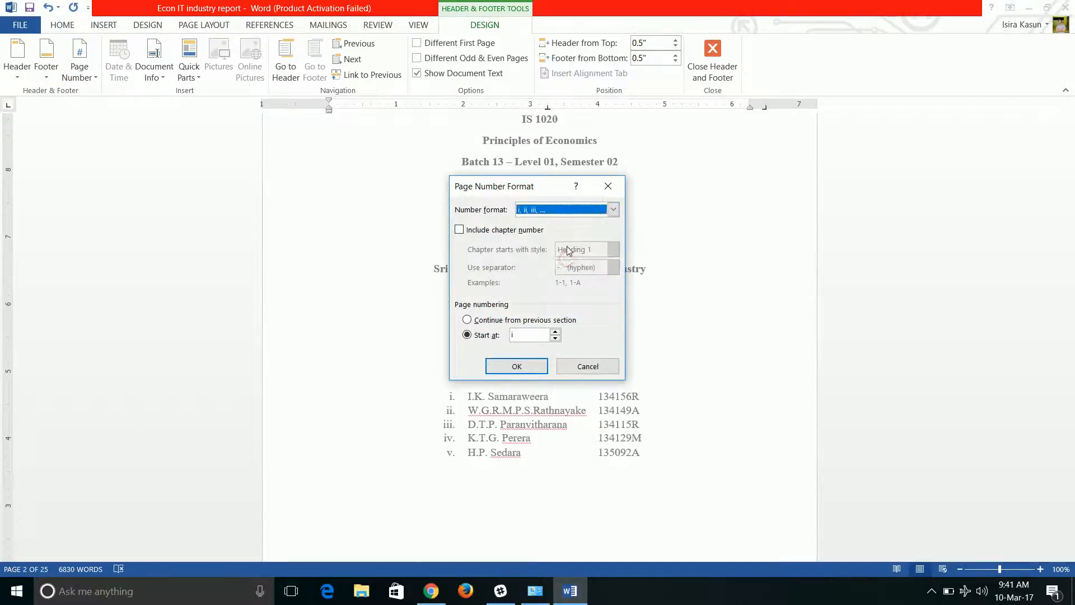
{"action": "left_click", "coordinate": [513, 367]}
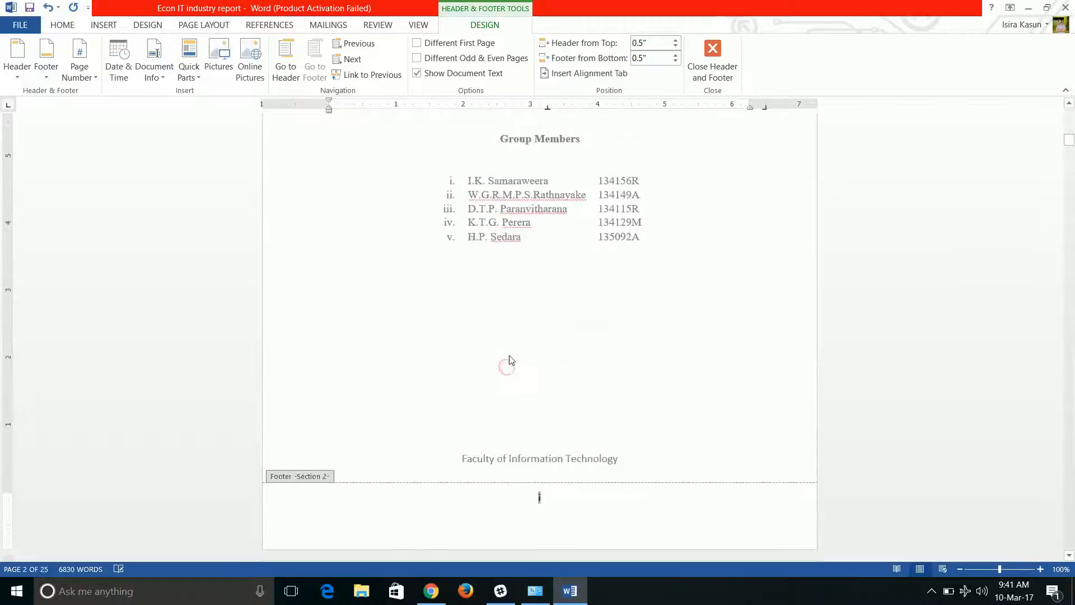
Insert a Plain Number 2 page number at the bottom of the page in the Section 3 footer of the Executive Summary page.
{"action": "scroll", "coordinate": [515, 394], "scroll_direction": "down", "scroll_amount": 15}
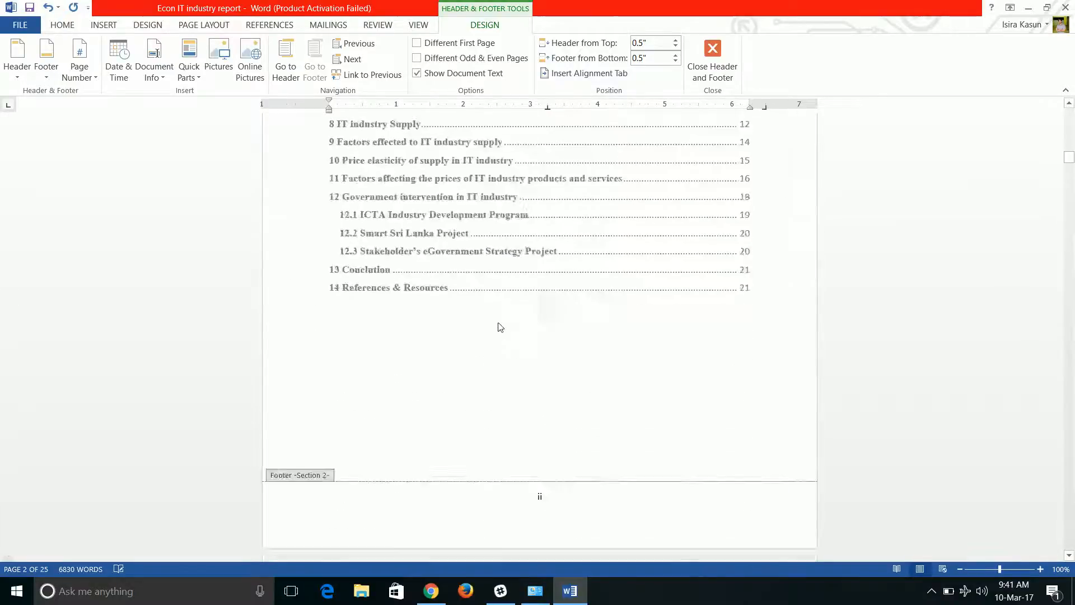
{"action": "scroll", "coordinate": [500, 327], "scroll_direction": "down", "scroll_amount": 8}
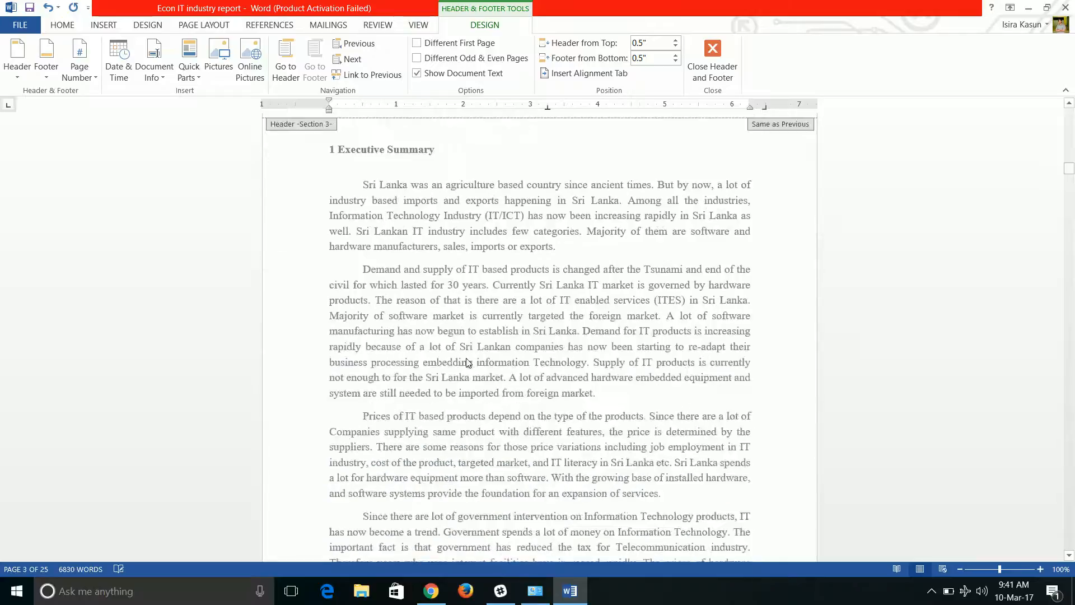
{"action": "scroll", "coordinate": [468, 352], "scroll_direction": "down", "scroll_amount": 3}
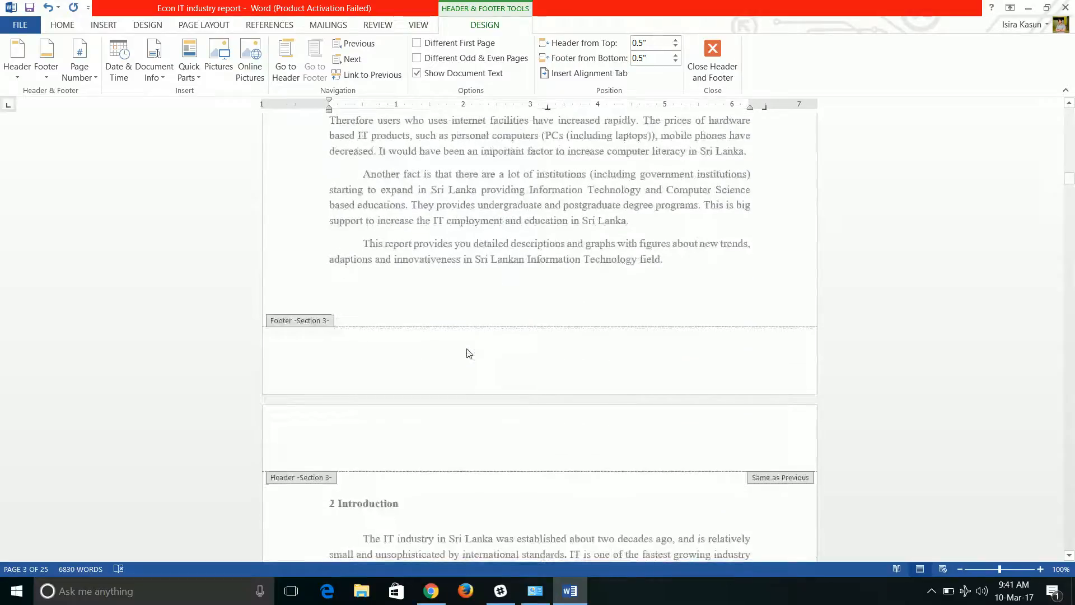
{"action": "left_click", "coordinate": [350, 351]}
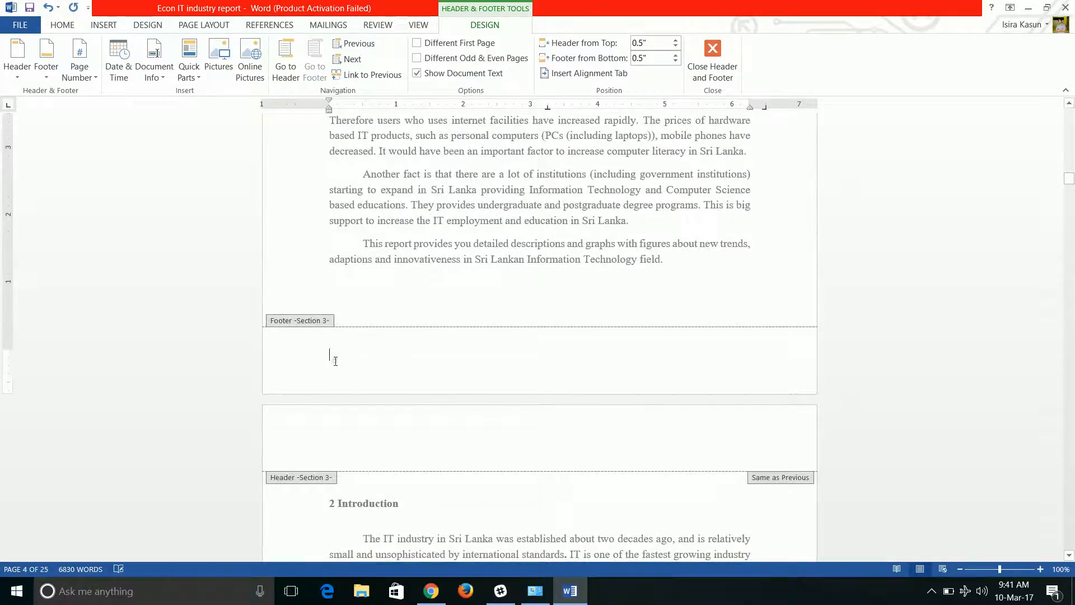
{"action": "left_click", "coordinate": [80, 59]}
{"action": "mouse_move", "coordinate": [87, 113]}
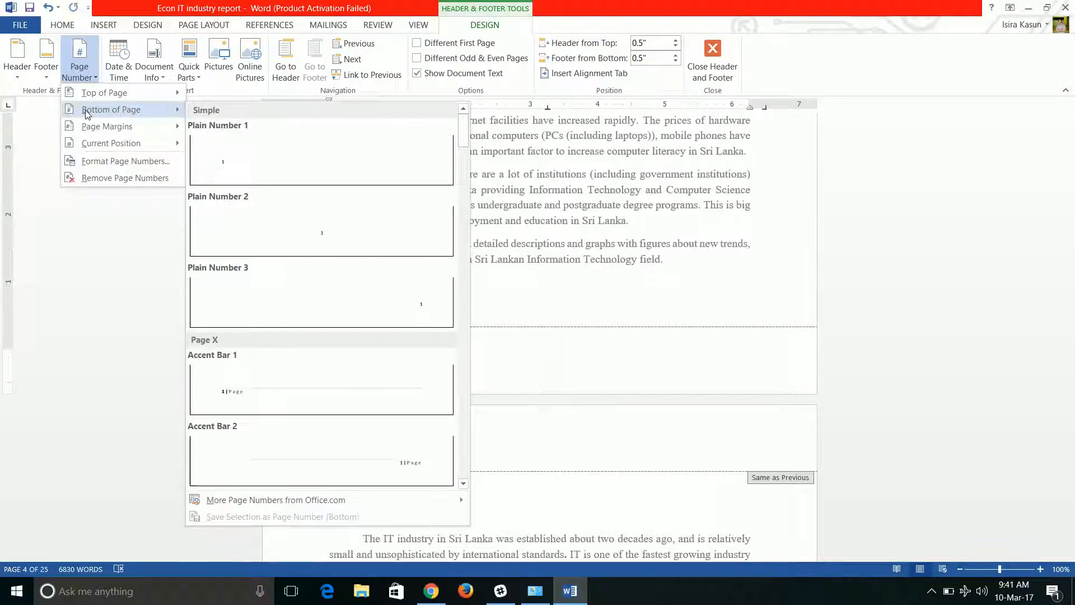
{"action": "left_click", "coordinate": [301, 231]}
Check the page numbering in the Section 3 footers from the Executive Summary through the Hardware market page.
{"action": "scroll", "coordinate": [541, 350], "scroll_direction": "up", "scroll_amount": 3}
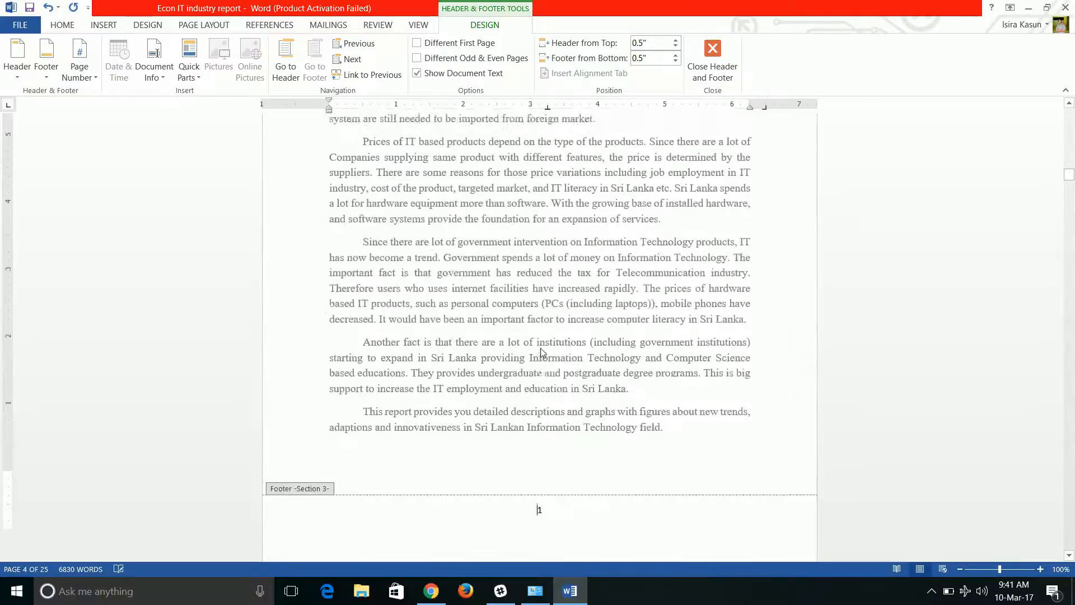
{"action": "scroll", "coordinate": [538, 313], "scroll_direction": "down", "scroll_amount": 10}
{"action": "scroll", "coordinate": [532, 295], "scroll_direction": "down", "scroll_amount": 20}
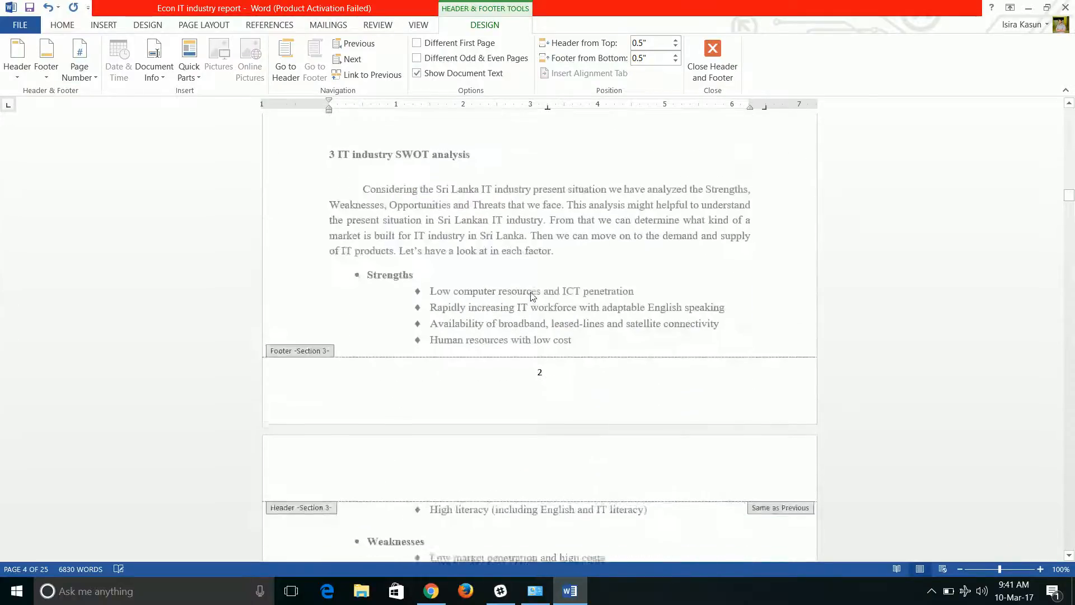
{"action": "scroll", "coordinate": [531, 269], "scroll_direction": "down", "scroll_amount": 4}
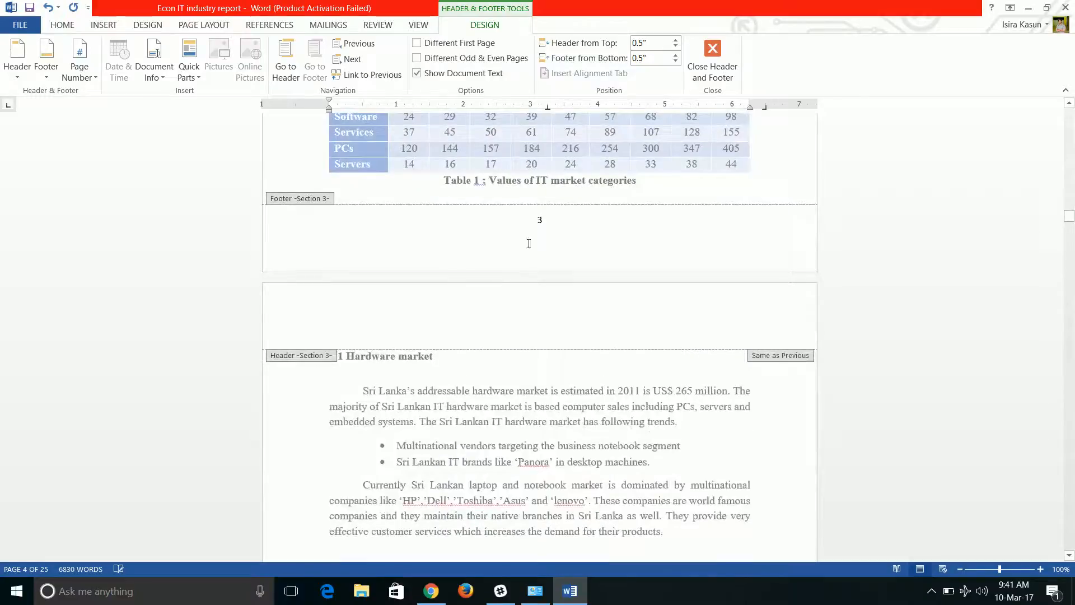
{"action": "scroll", "coordinate": [542, 251], "scroll_direction": "up", "scroll_amount": 13}
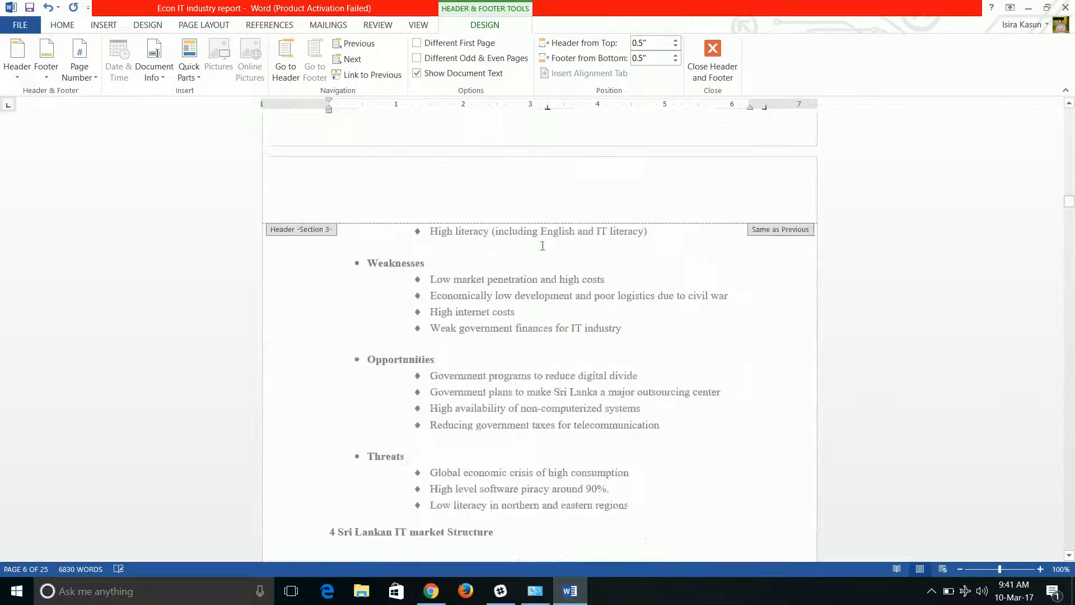
{"action": "scroll", "coordinate": [543, 247], "scroll_direction": "up", "scroll_amount": 9}
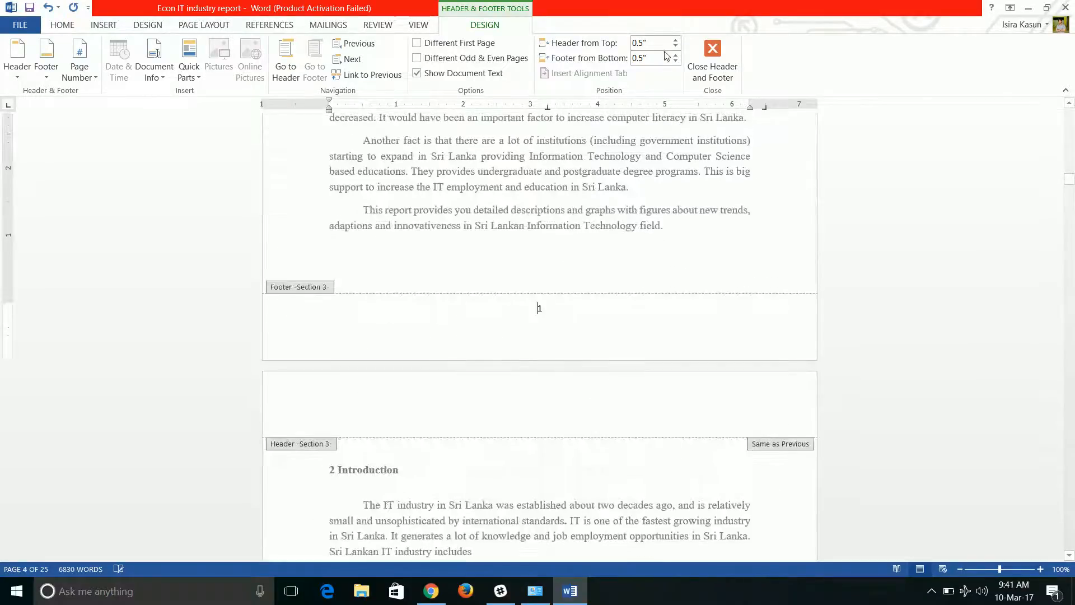
Leave footer editing and check the page numbers from the cover pages through the Table of Contents, Executive Summary and SWOT analysis pages.
{"action": "left_click", "coordinate": [714, 52]}
{"action": "left_click_drag", "start_coordinate": [1067, 155], "coordinate": [1067, 120]}
{"action": "scroll", "coordinate": [700, 222], "scroll_direction": "down", "scroll_amount": 3}
{"action": "scroll", "coordinate": [546, 250], "scroll_direction": "down", "scroll_amount": 4}
{"action": "scroll", "coordinate": [543, 262], "scroll_direction": "up", "scroll_amount": 6}
{"action": "scroll", "coordinate": [542, 254], "scroll_direction": "up", "scroll_amount": 10}
{"action": "scroll", "coordinate": [537, 252], "scroll_direction": "down", "scroll_amount": 6}
{"action": "scroll", "coordinate": [520, 248], "scroll_direction": "down", "scroll_amount": 6}
{"action": "scroll", "coordinate": [492, 266], "scroll_direction": "down", "scroll_amount": 12}
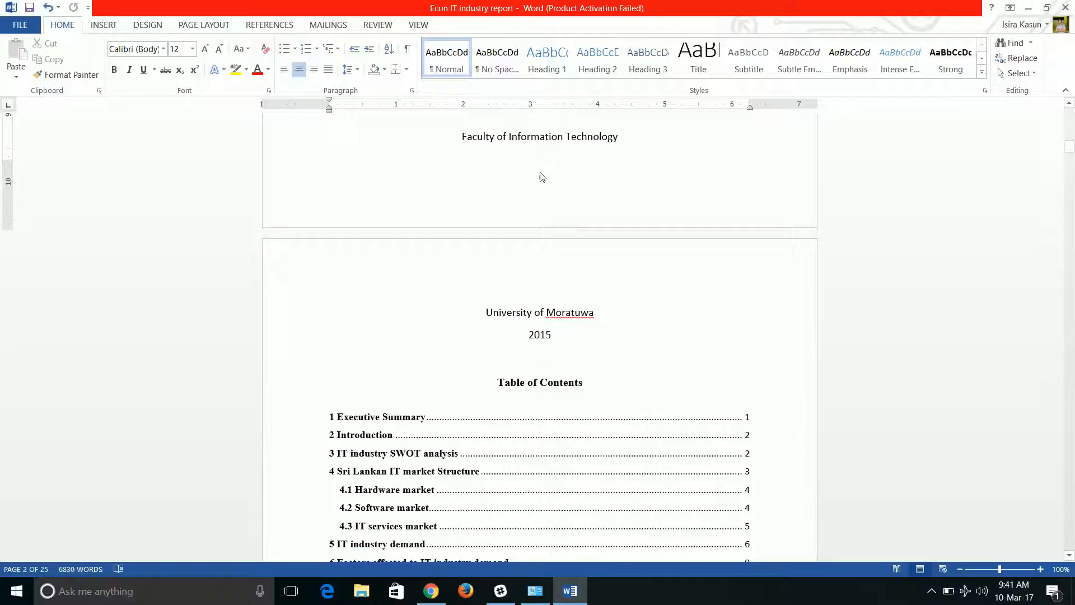
{"action": "scroll", "coordinate": [542, 180], "scroll_direction": "down", "scroll_amount": 15}
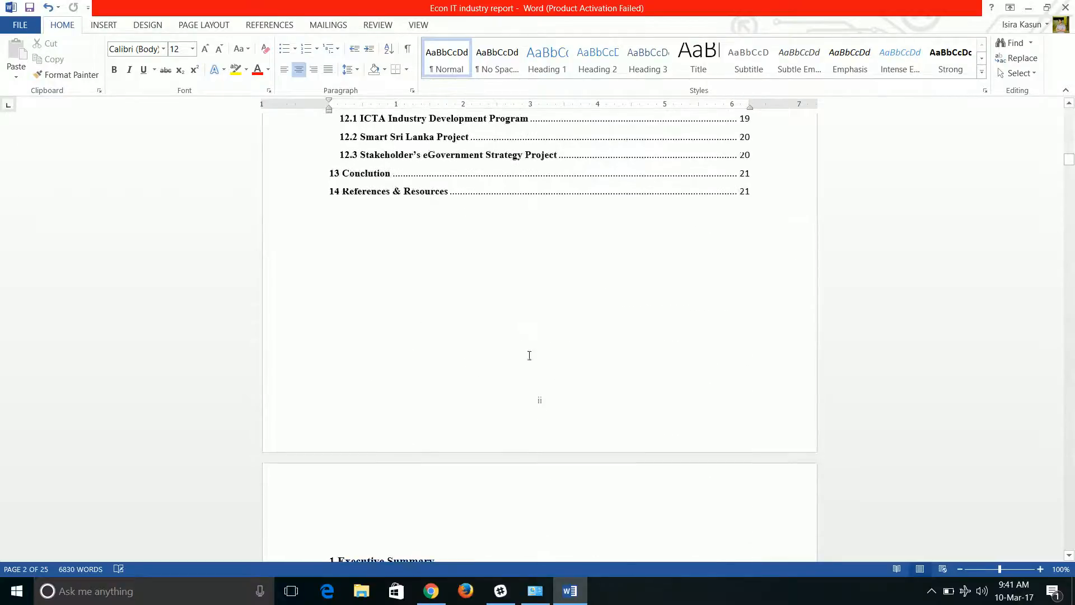
{"action": "scroll", "coordinate": [548, 402], "scroll_direction": "down", "scroll_amount": 9}
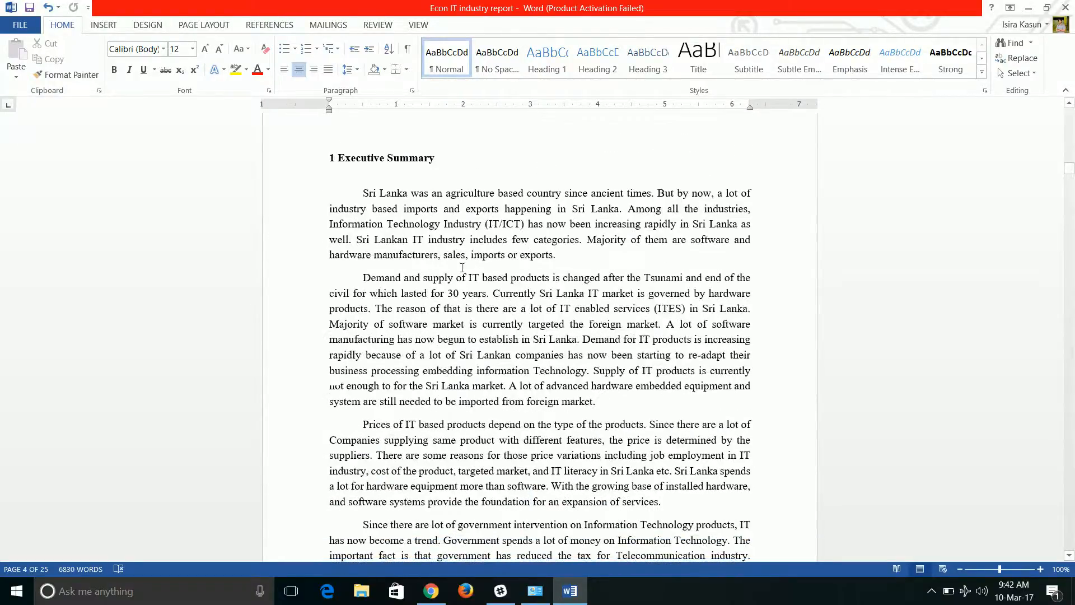
{"action": "scroll", "coordinate": [475, 267], "scroll_direction": "down", "scroll_amount": 13}
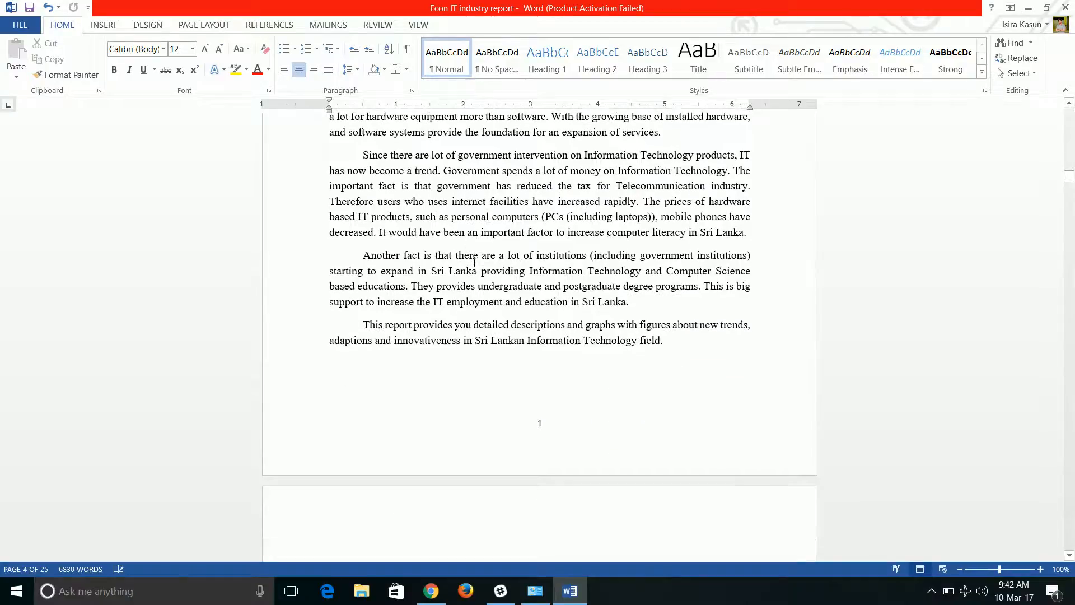
{"action": "scroll", "coordinate": [476, 267], "scroll_direction": "down", "scroll_amount": 11}
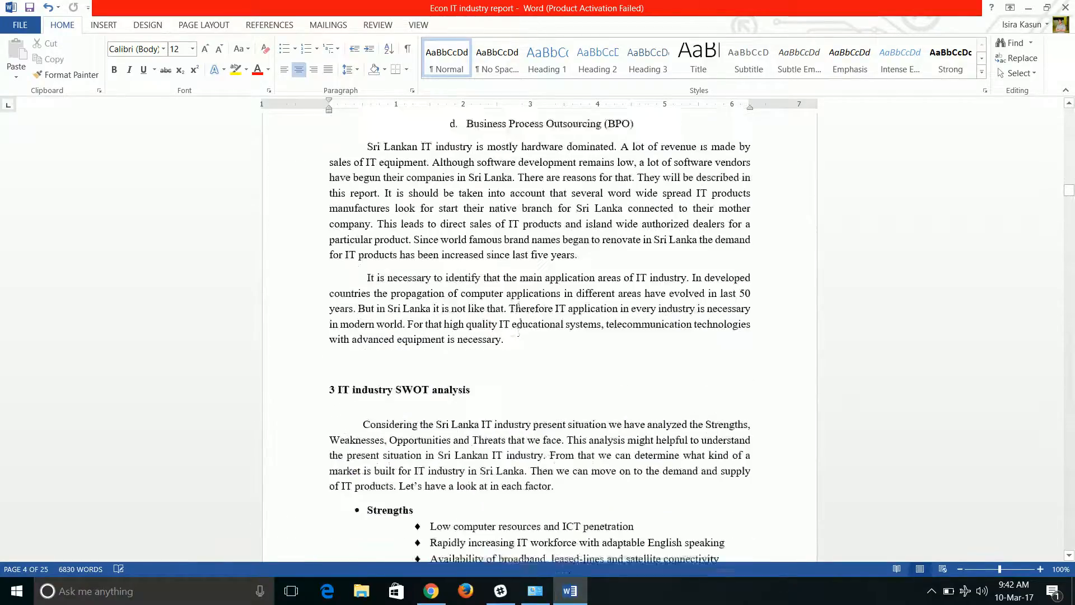
{"action": "scroll", "coordinate": [519, 306], "scroll_direction": "down", "scroll_amount": 9}
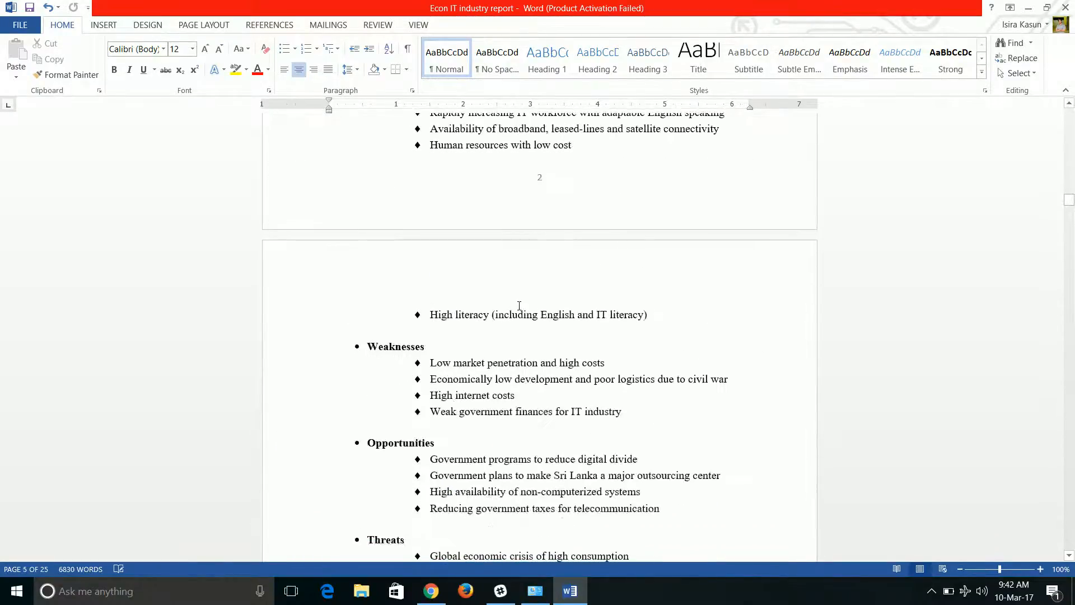
{"action": "scroll", "coordinate": [546, 200], "scroll_direction": "down", "scroll_amount": 8}
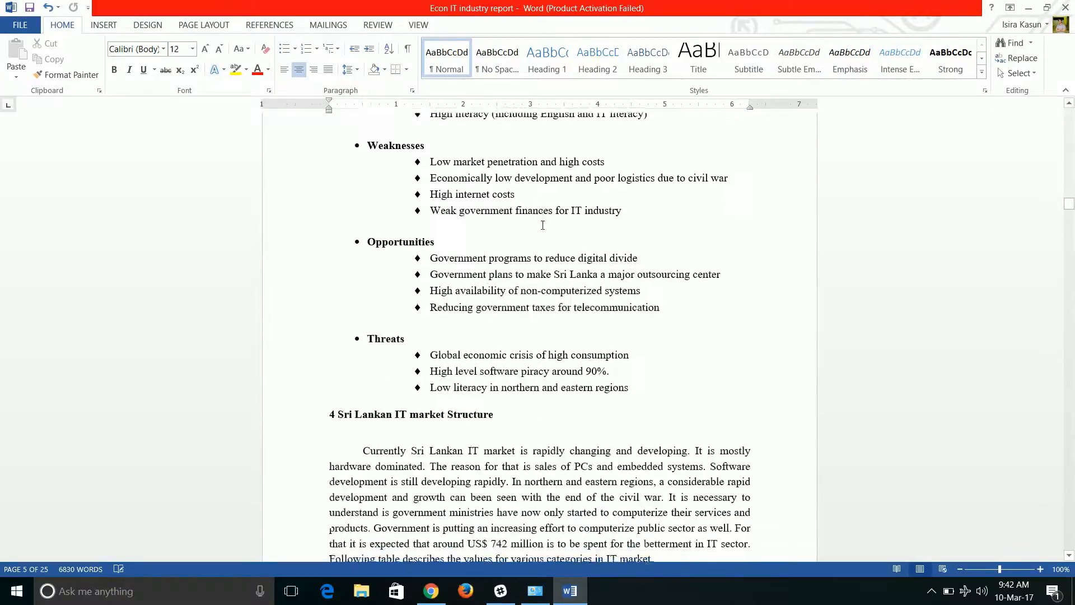